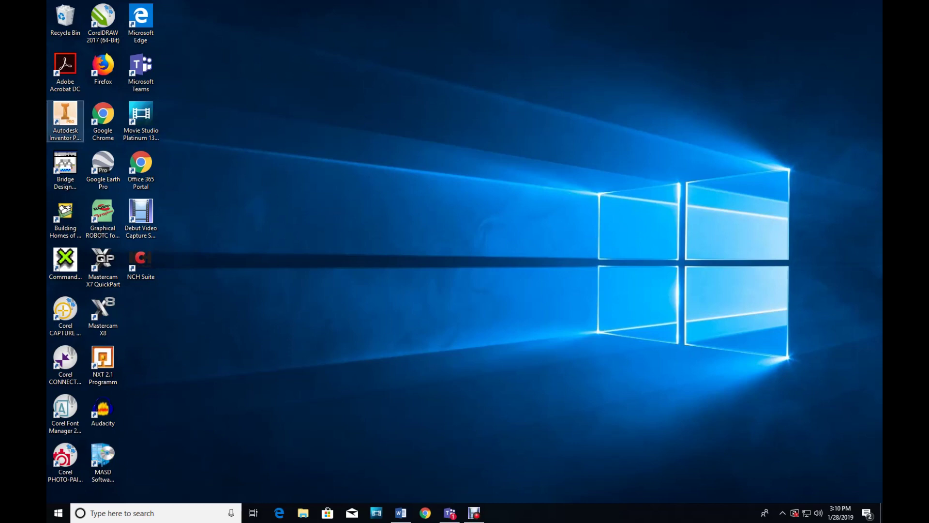
Launch Autodesk Inventor Professional 2019 and create a new part.
left_click(66, 117)
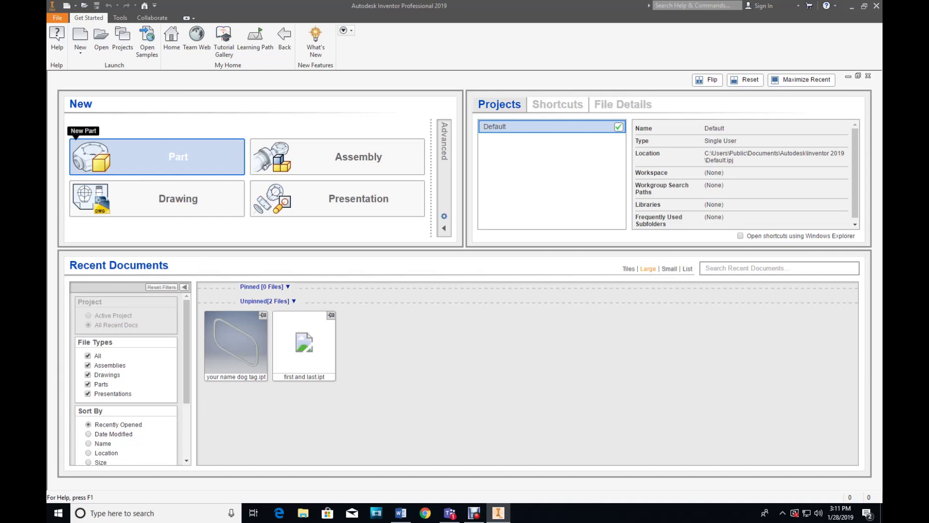
left_click(76, 144)
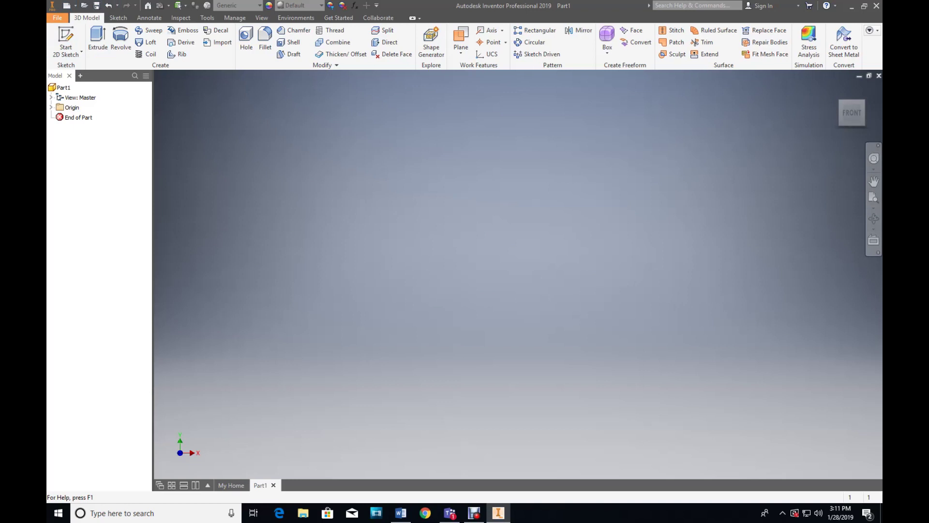
Begin saving the new part under a new name, entering Your Name-Speaker as the file name.
left_click(57, 17)
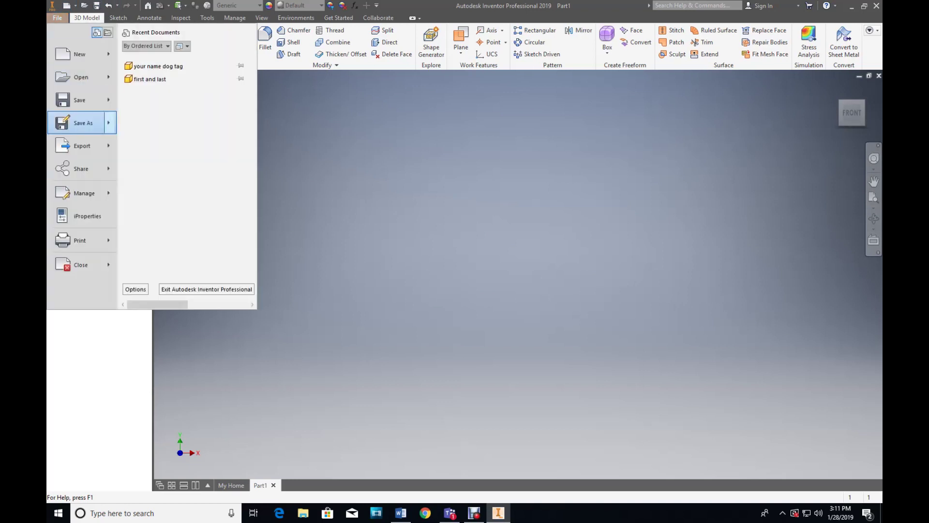
mouse_move(82, 123)
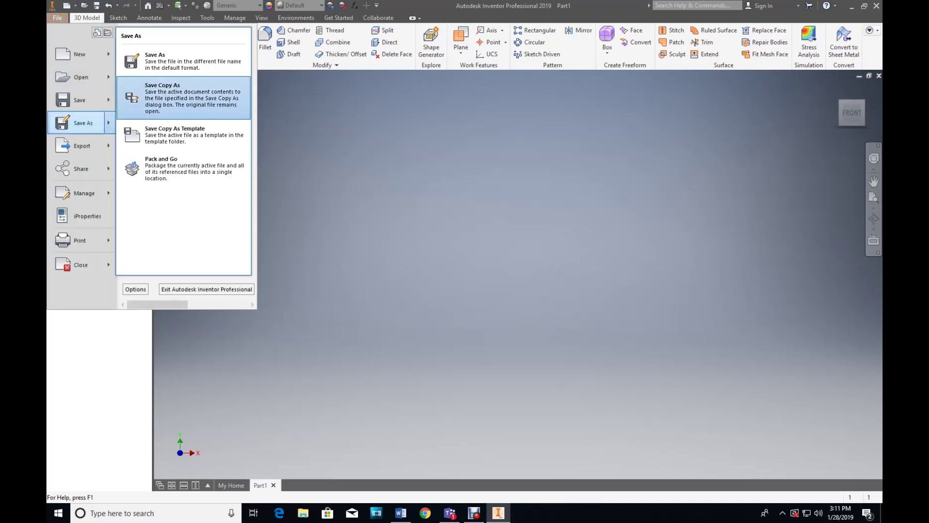
left_click(155, 60)
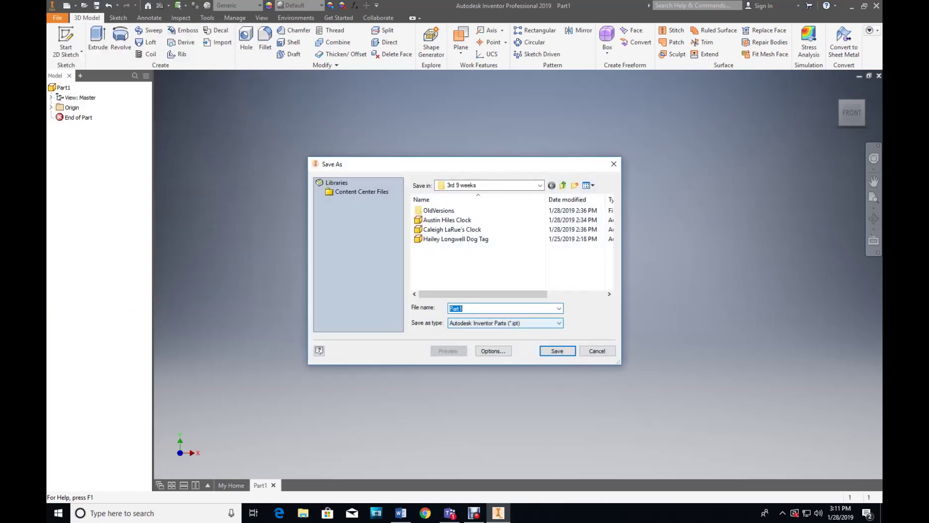
type("You")
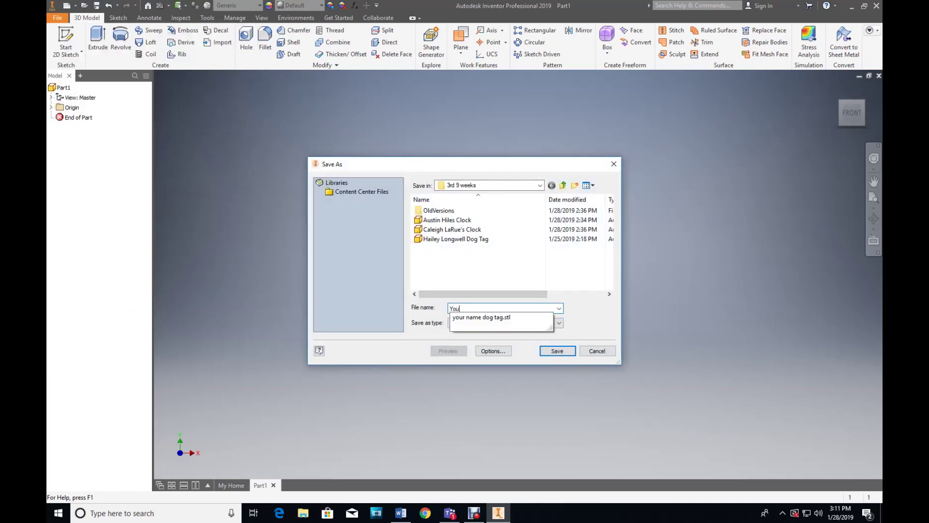
type("r Name-Spe")
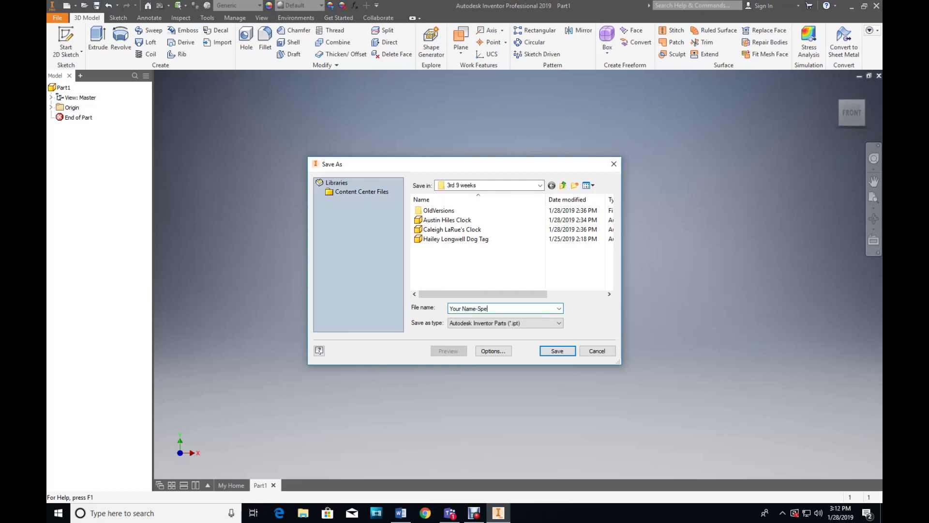
type("aker")
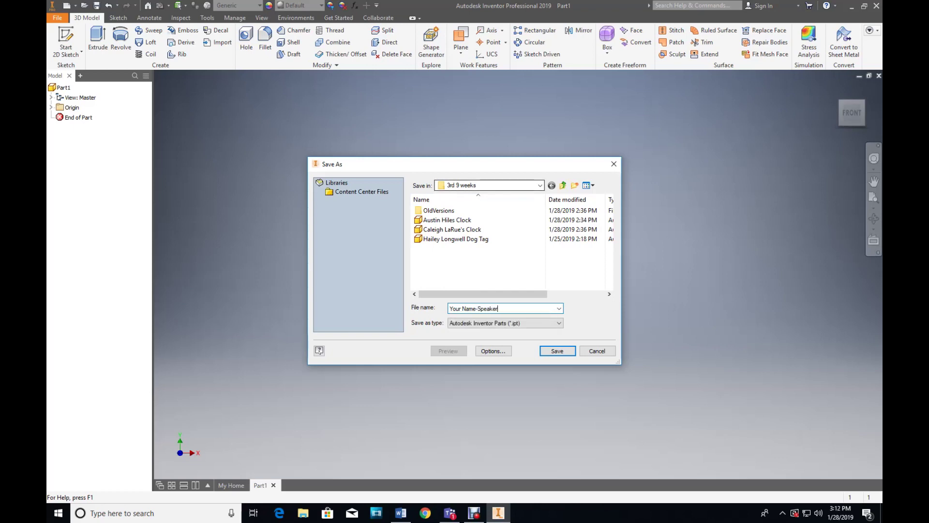
Set the save location to the CNC Speaker folder on Tech ED (M:), inside Students, the teacher's folder and # 8th Grade.
left_click(540, 185)
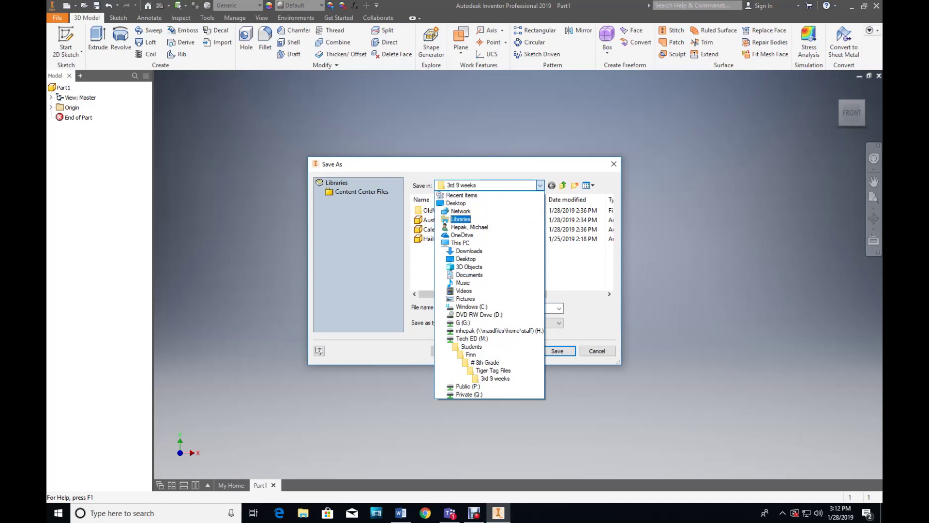
left_click(472, 338)
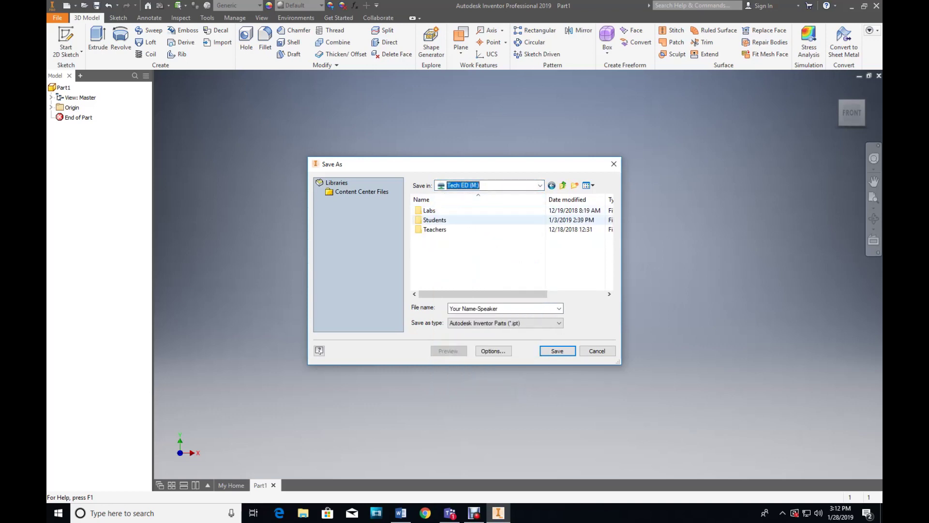
double_click(434, 220)
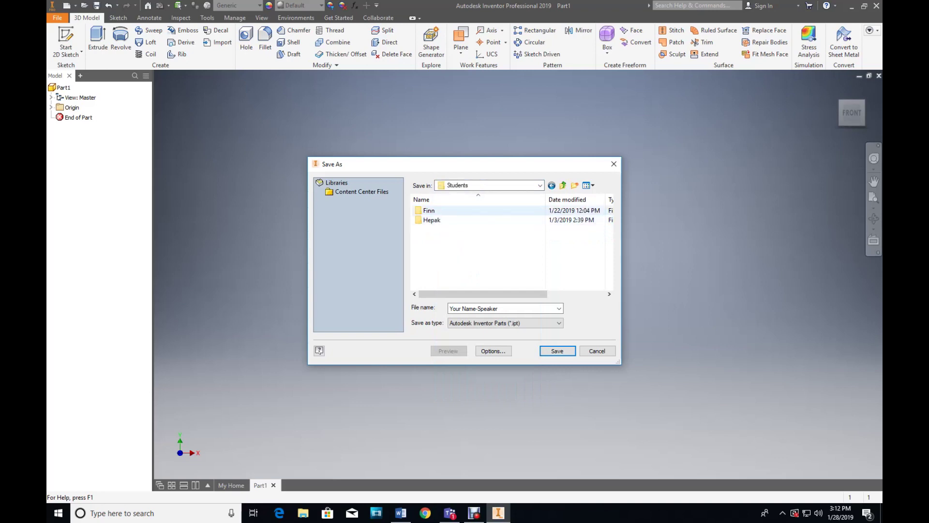
double_click(428, 210)
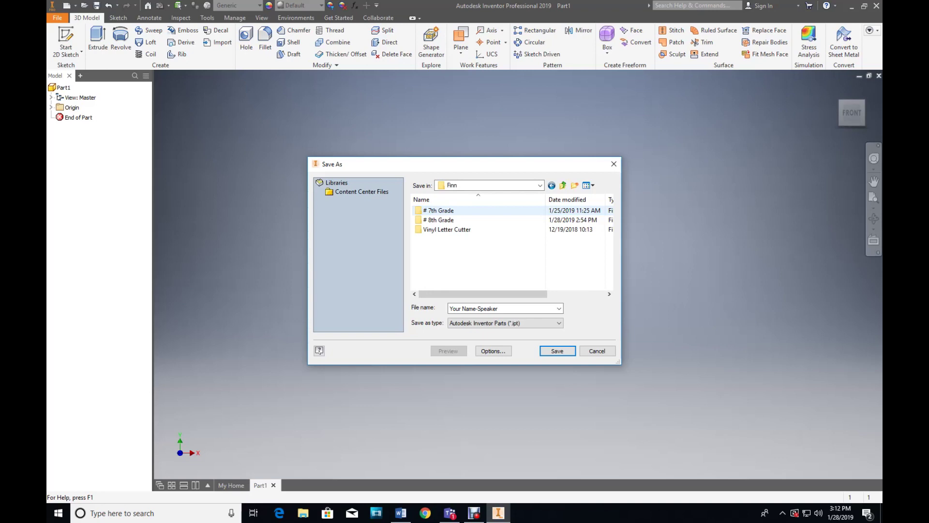
double_click(439, 220)
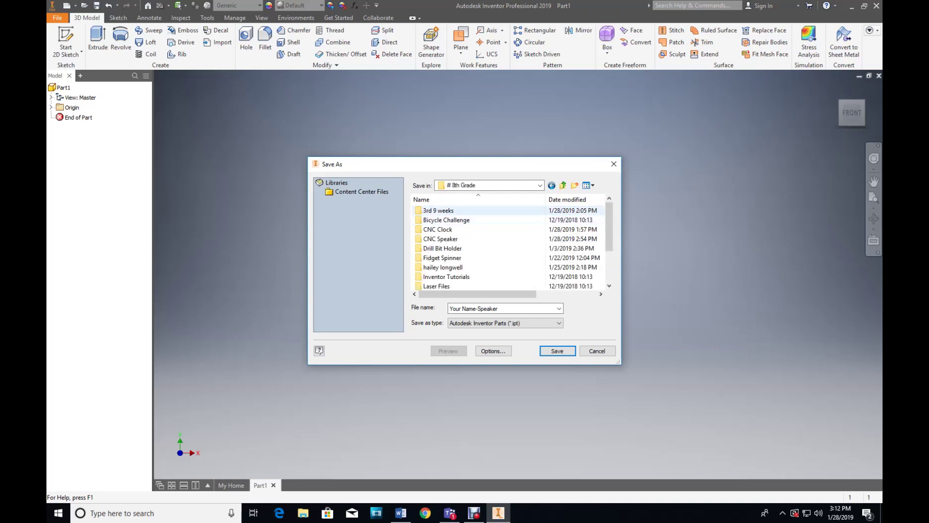
scroll(438, 229, "down", 1)
scroll(438, 230, "up", 1)
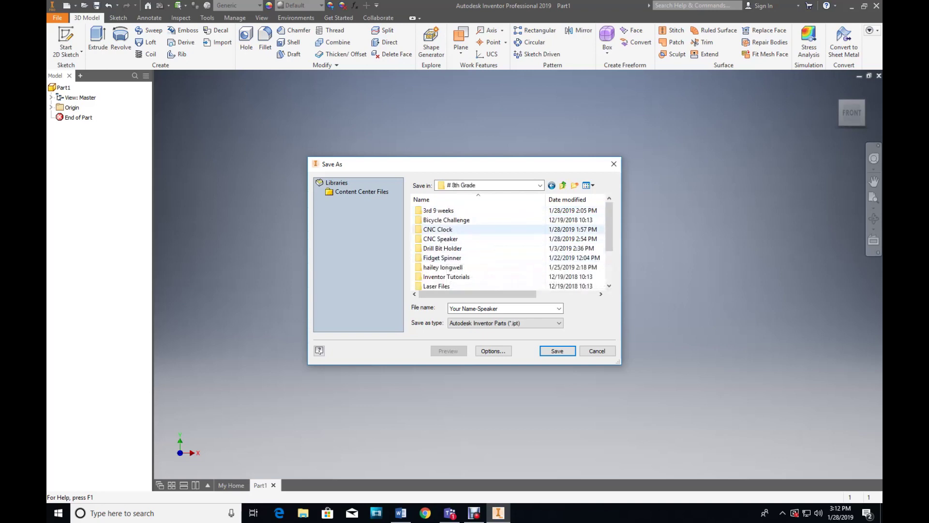
double_click(438, 239)
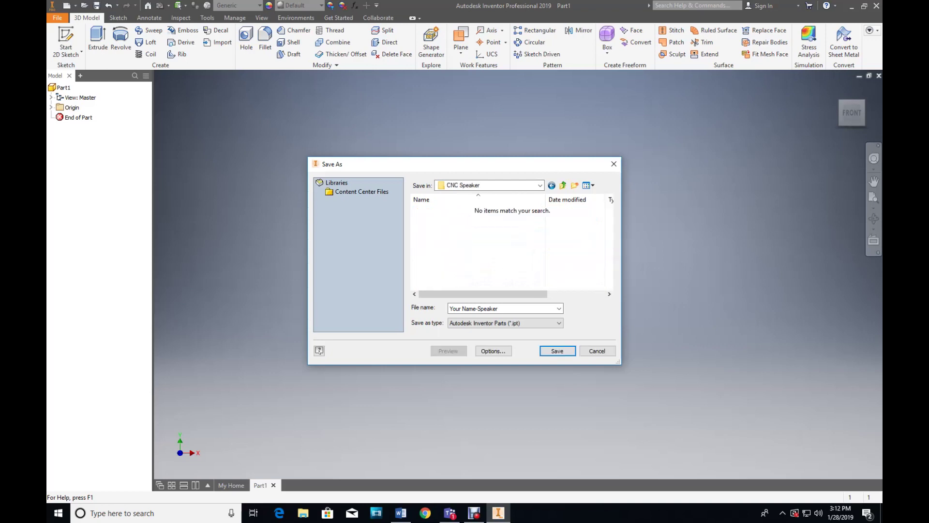
Create a folder named 3rd 9 weeks inside CNC Speaker and save the part in it.
right_click(438, 230)
mouse_move(484, 334)
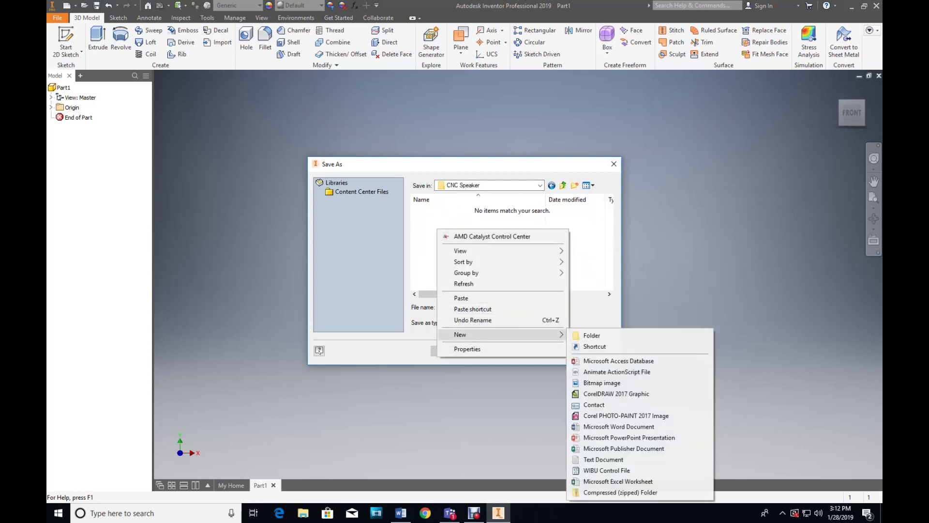
left_click(588, 335)
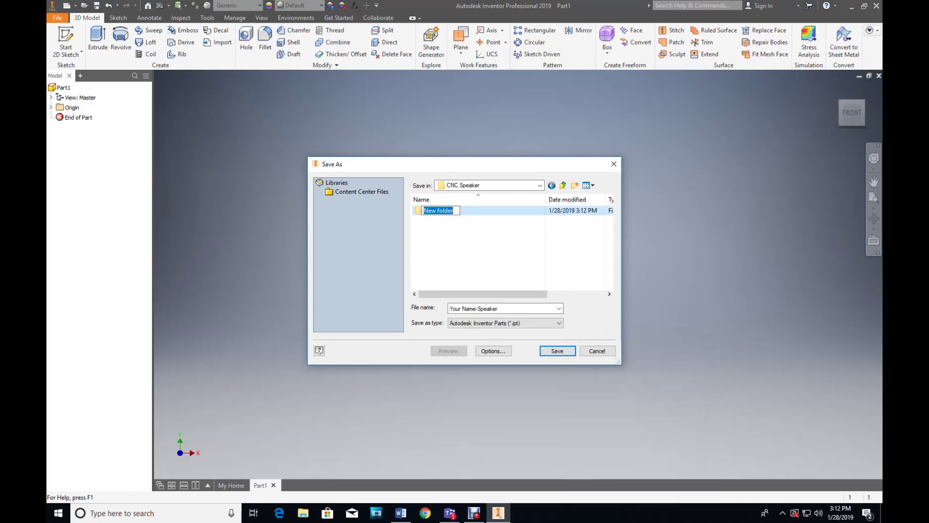
type("3rd ( weeks")
key("BackSpace")
type("9")
key("Return")
key("Return")
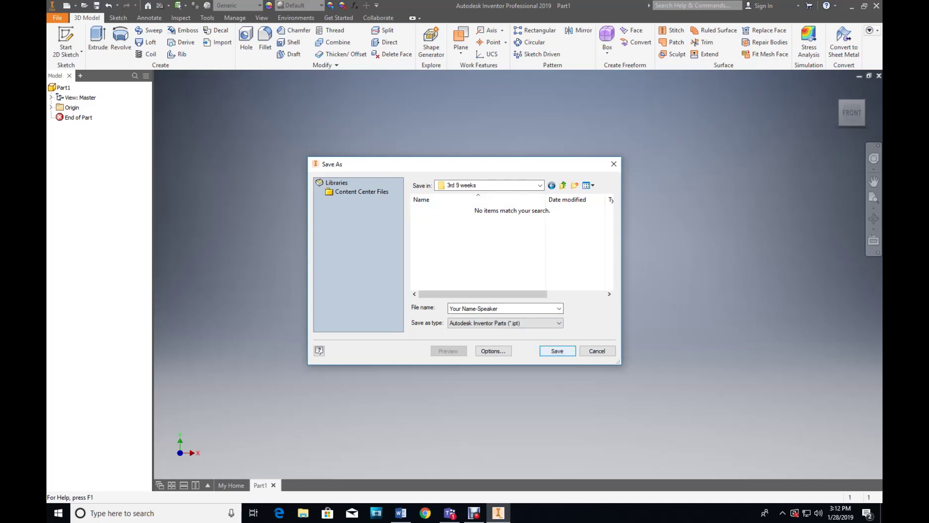
key("Return")
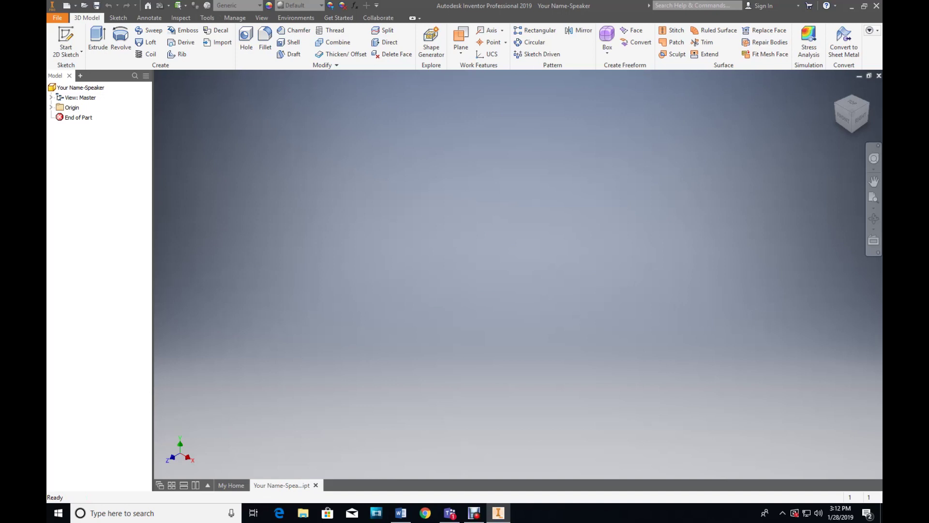
Start a 2D sketch on the XY plane of the part.
left_click(81, 87)
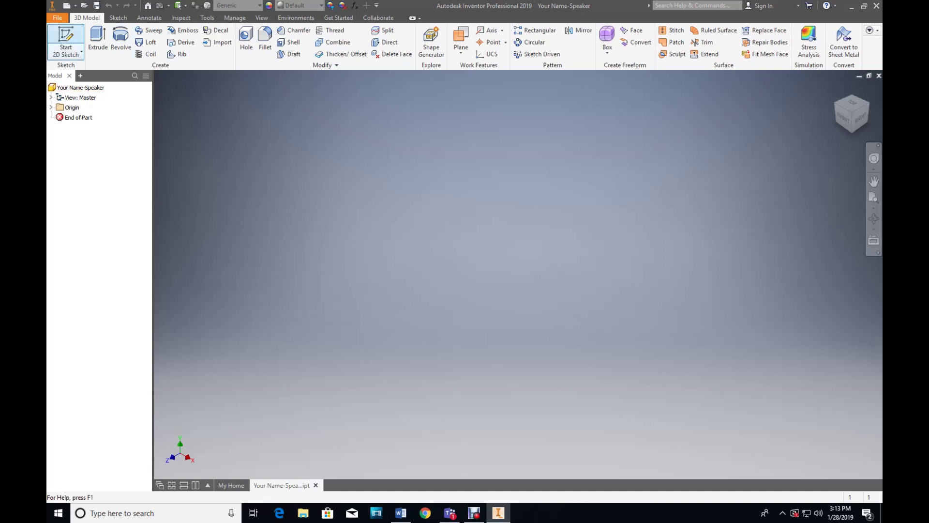
left_click(66, 41)
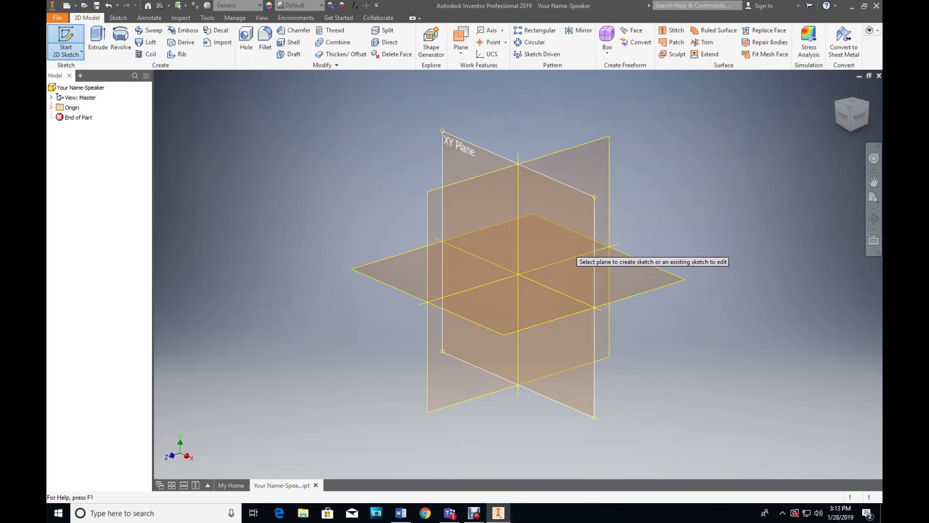
left_click(570, 253)
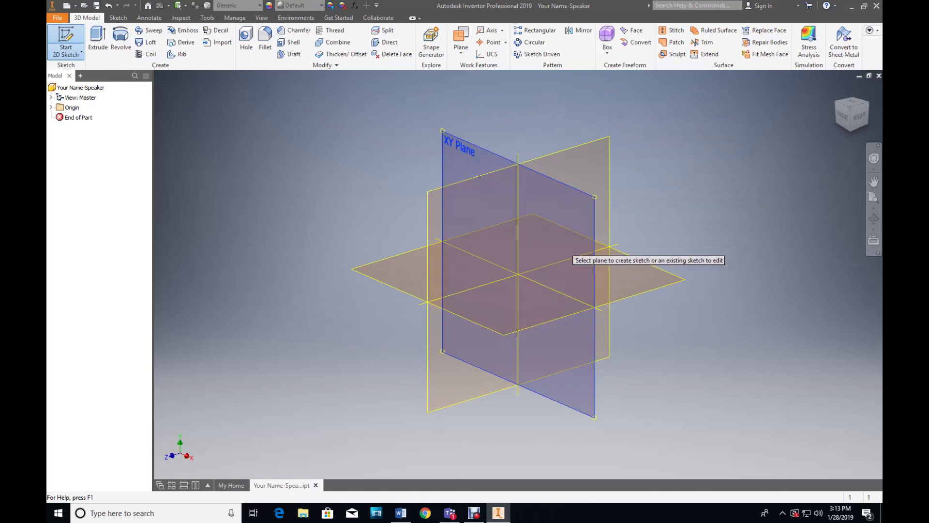
mouse_move(518, 275)
middle_mouse_down()
mouse_move(456, 338)
mouse_move(542, 250)
middle_mouse_up()
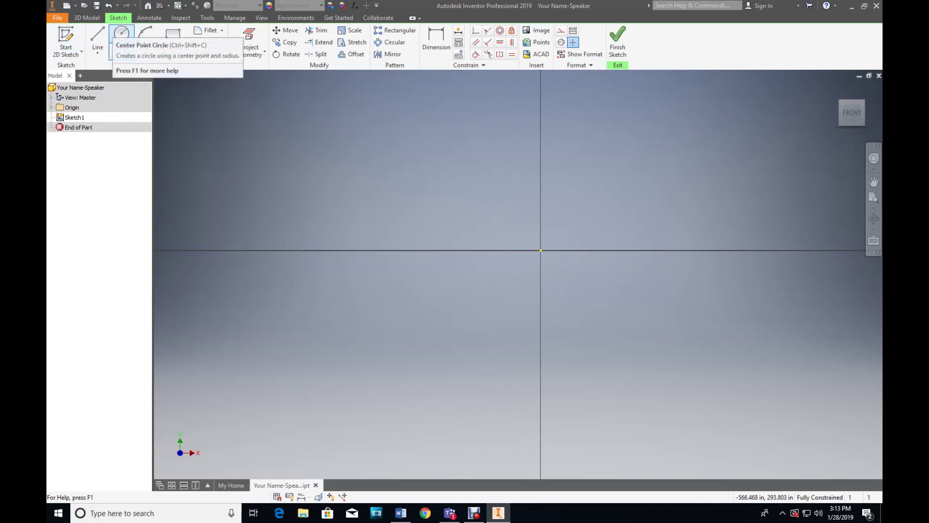
Draw a rectangle 9.25 in wide and 4.5 in high with its first corner on the sketch origin.
left_click(173, 39)
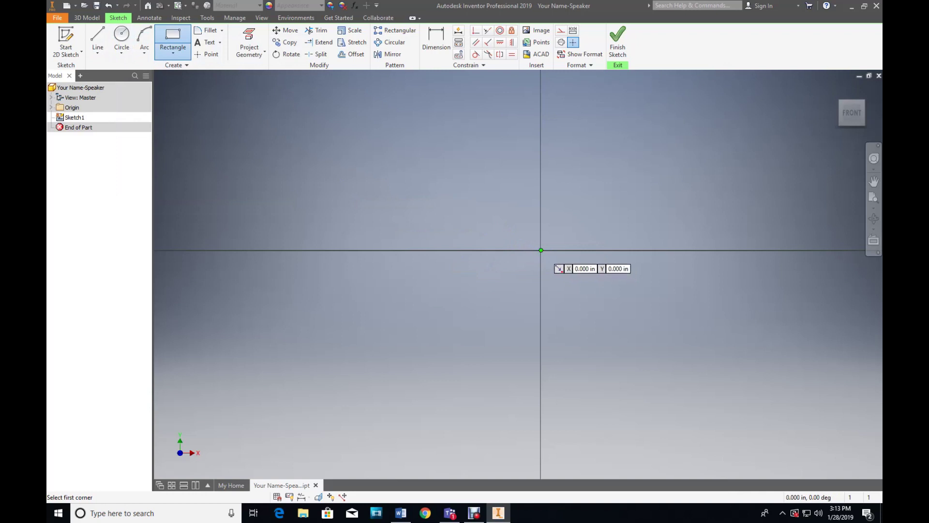
left_click(541, 250)
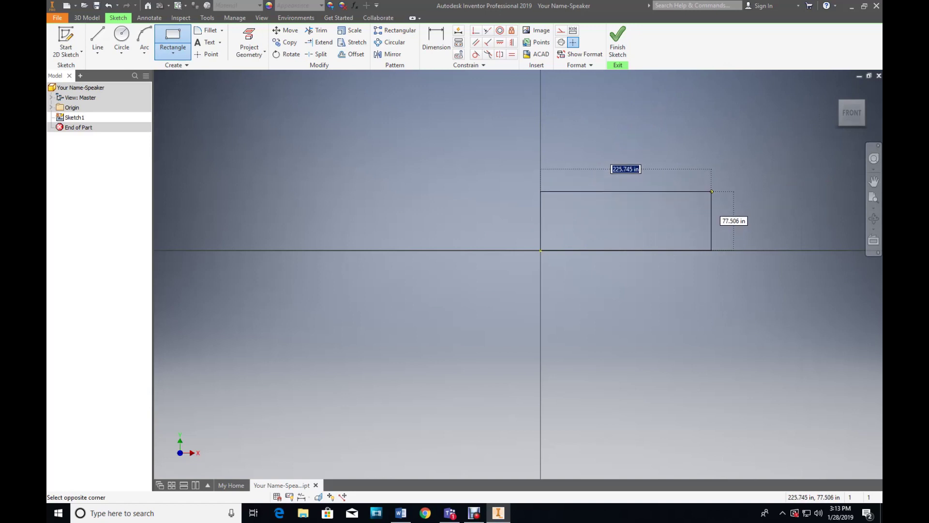
type("9.25")
key("Tab")
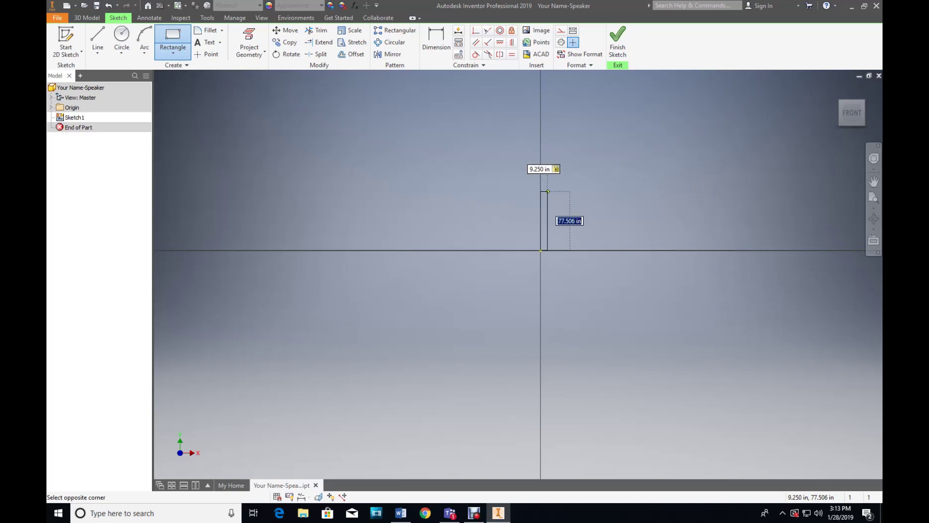
type("4.5")
key("Return")
Finish the rectangle sketch and return to the 3D model environment.
scroll(557, 244, "up", 1)
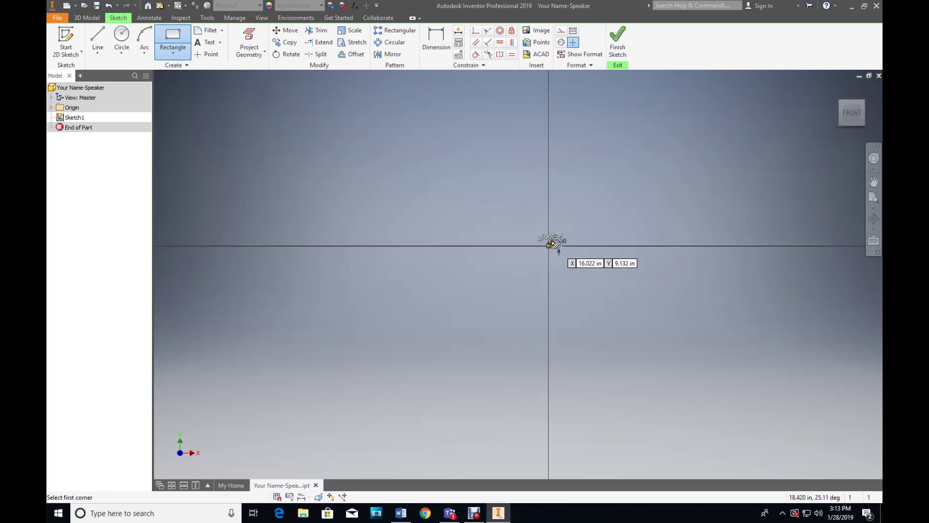
scroll(555, 237, "up", 5)
middle_click_drag(644, 285, 418, 85)
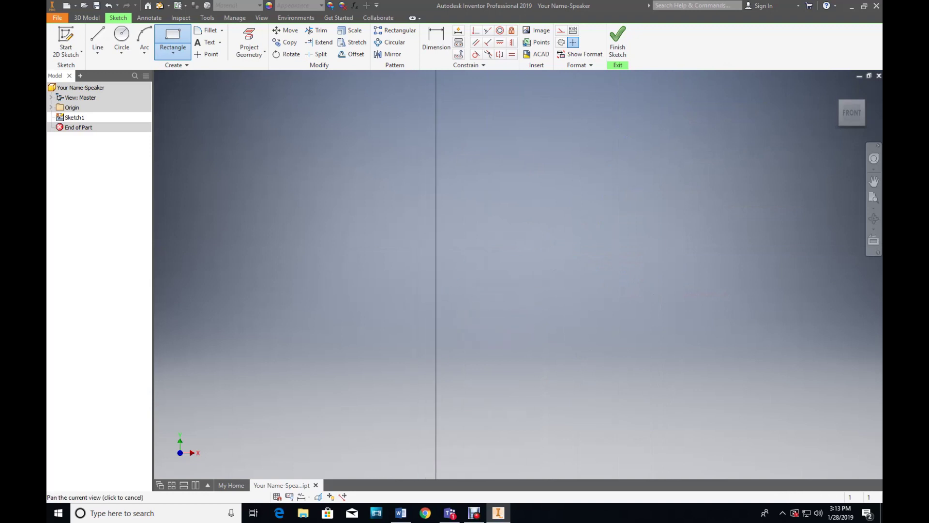
mouse_move(465, 189)
left_mouse_down()
mouse_move(473, 191)
mouse_move(473, 228)
mouse_move(511, 296)
left_mouse_up()
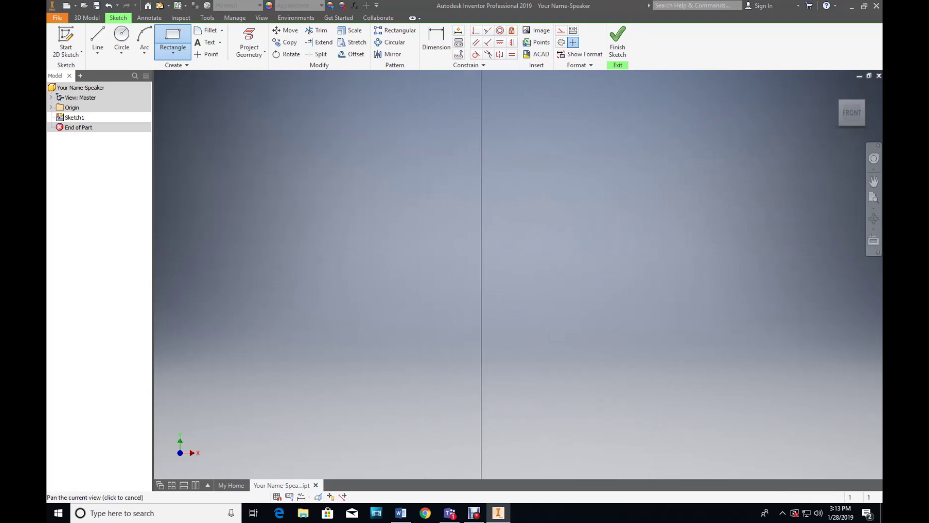
key("F6")
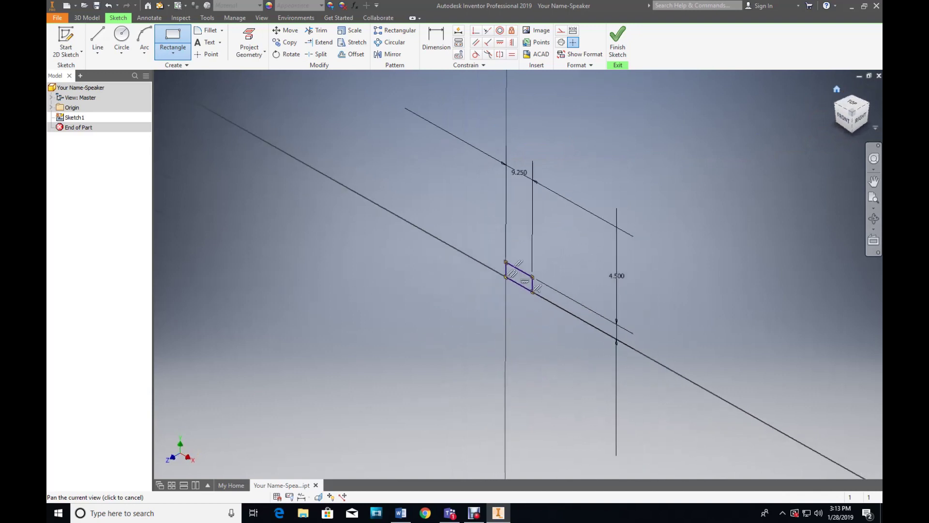
scroll(513, 278, "up", 5)
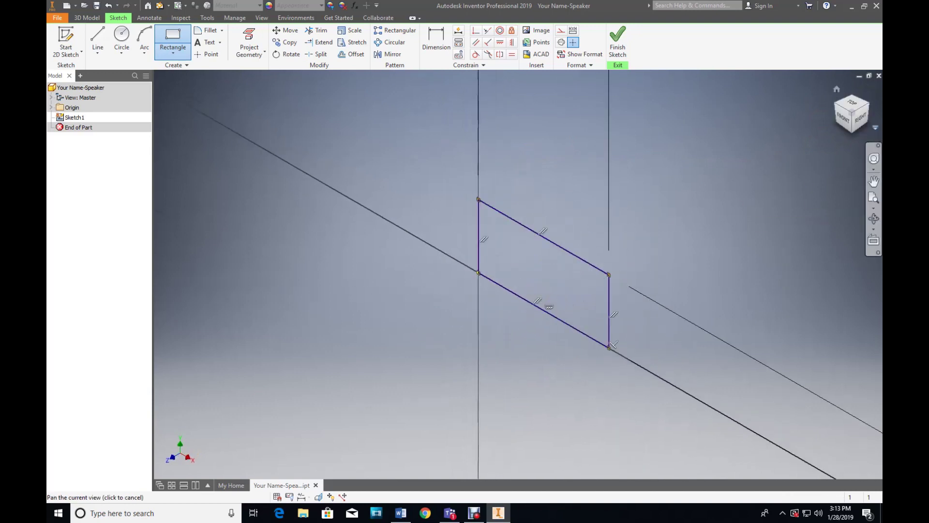
left_click(859, 118)
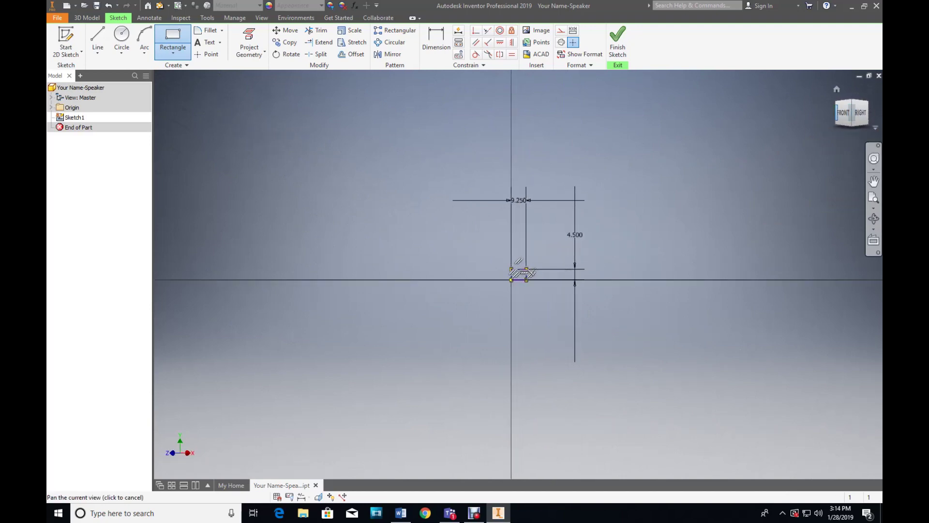
left_click(843, 113)
scroll(513, 273, "down", 8)
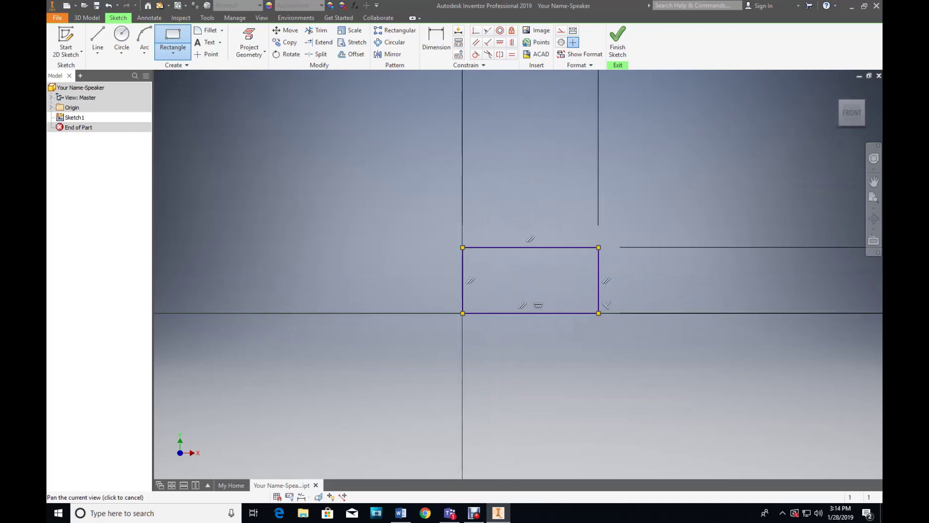
scroll(520, 254, "down", 5)
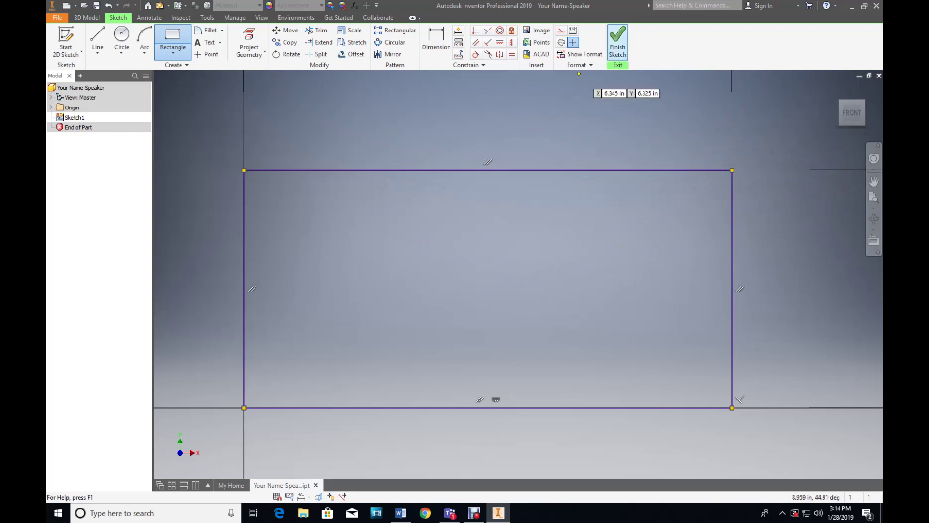
left_click(617, 39)
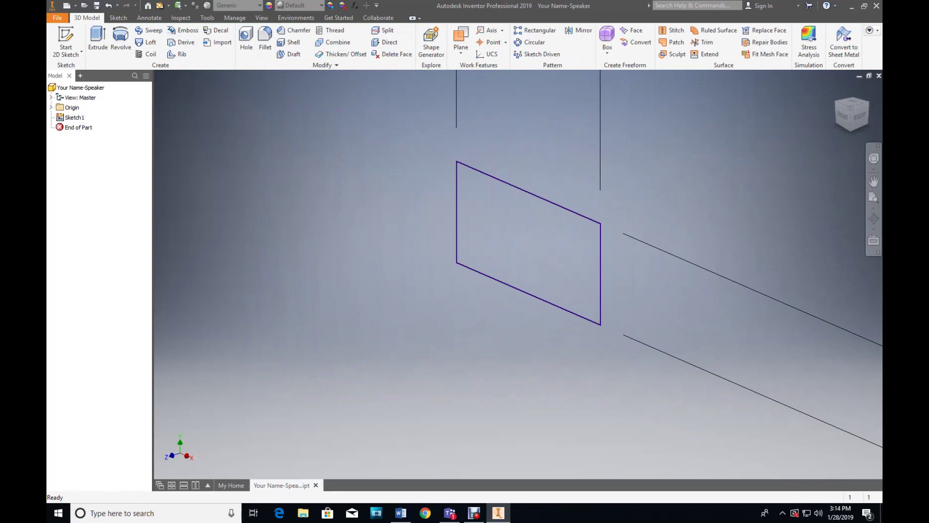
Extrude the rectangle profile 0.75 in in the reversed direction.
left_click(98, 39)
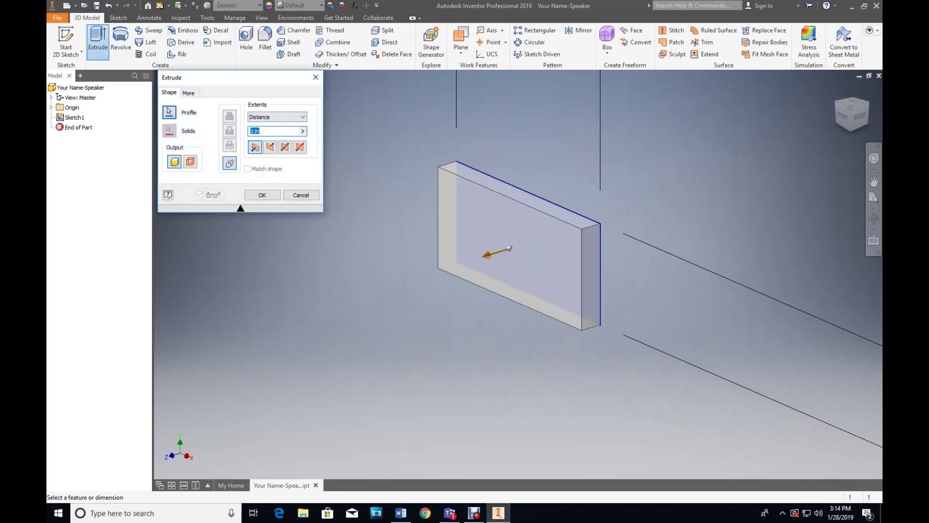
left_click(270, 146)
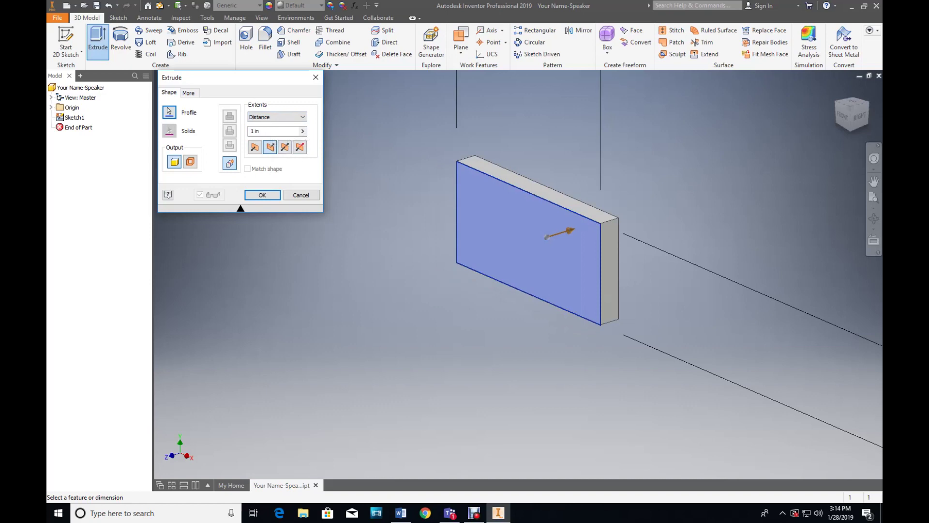
left_click(259, 131)
key("ctrl+a")
type(".75")
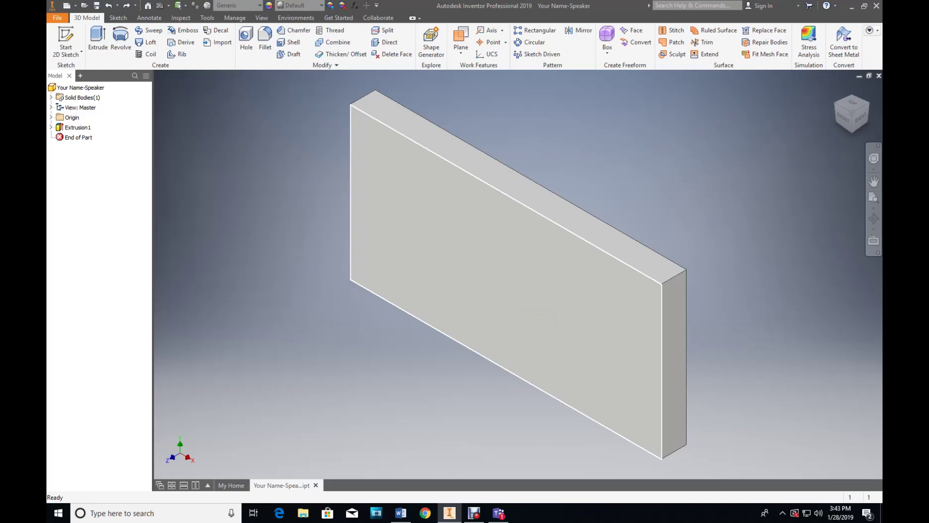
Start a new sketch on the block's large front face and draw a 3 in diameter circle in its left half at mid-height.
right_click(424, 236)
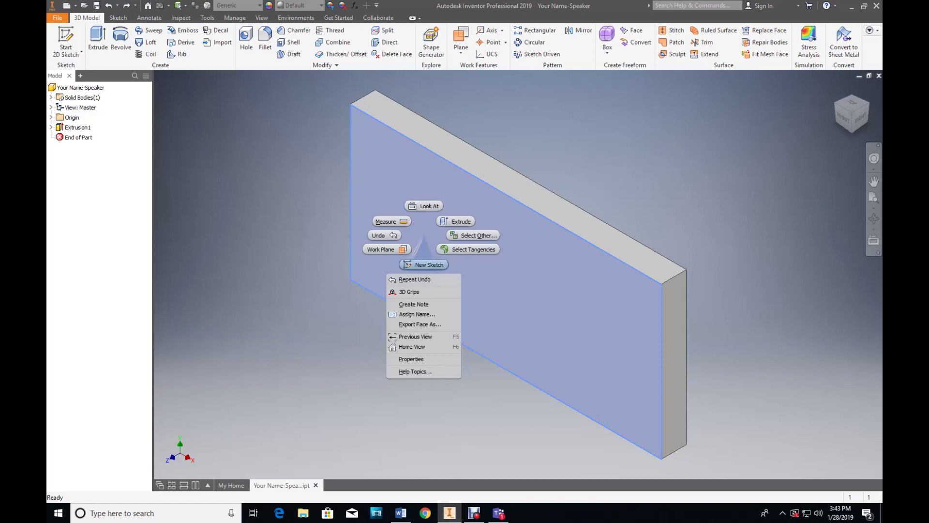
left_click(424, 264)
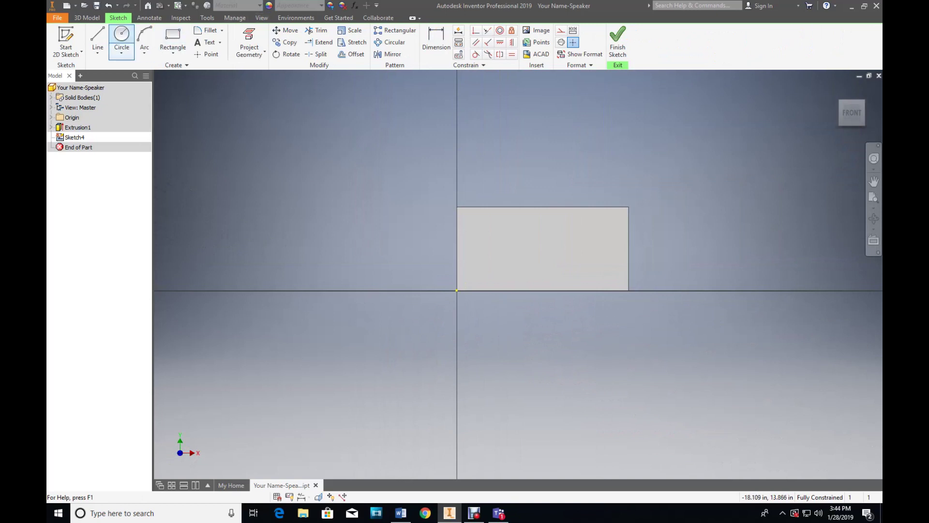
left_click(121, 35)
scroll(480, 242, "down", 4)
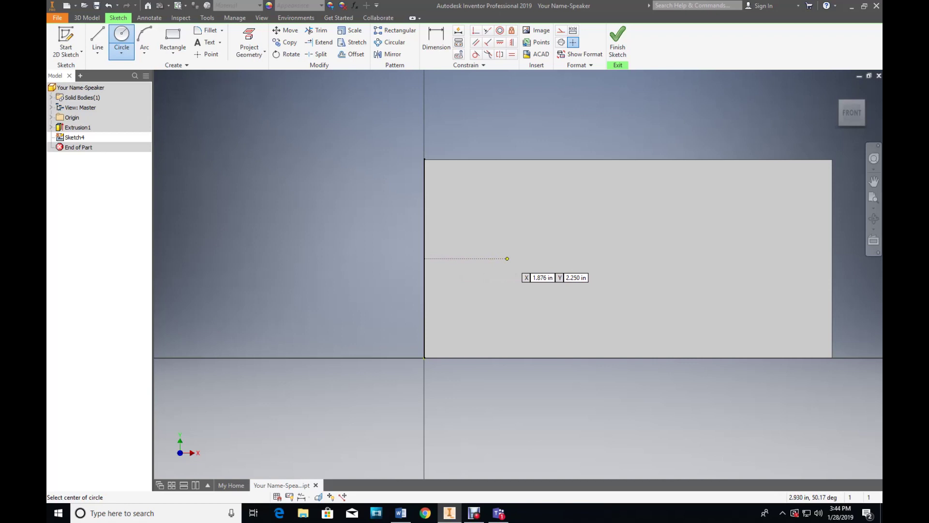
left_click(508, 259)
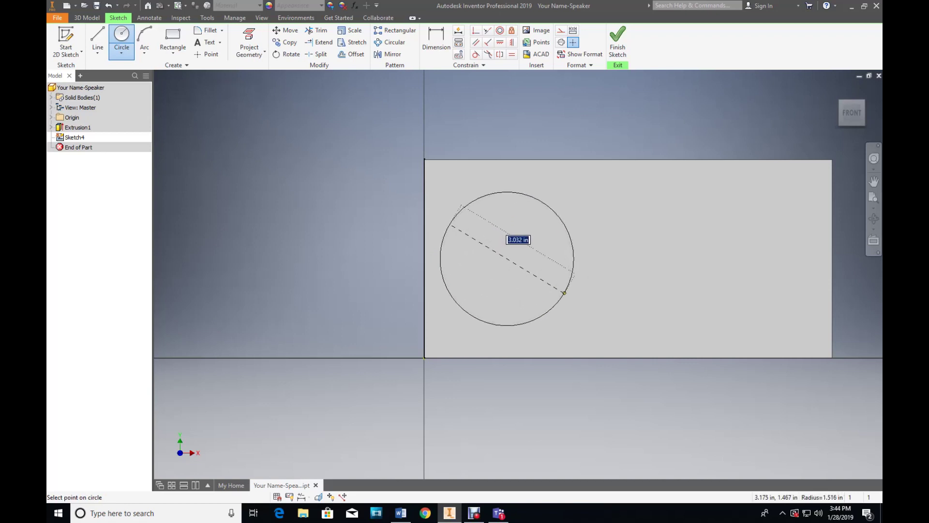
type("3")
key("Return")
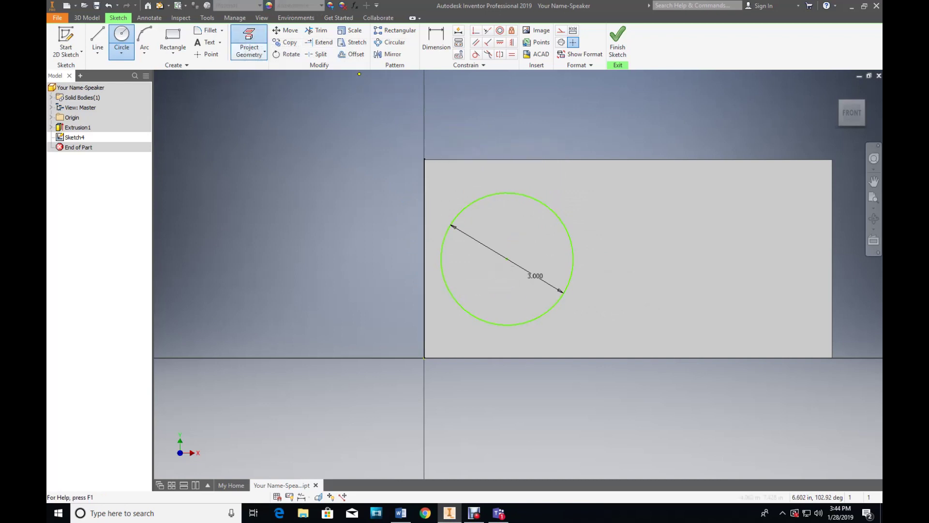
Project the front face's outline into the sketch and dimension the circle's center 2.5 in from the left edge.
left_click(250, 44)
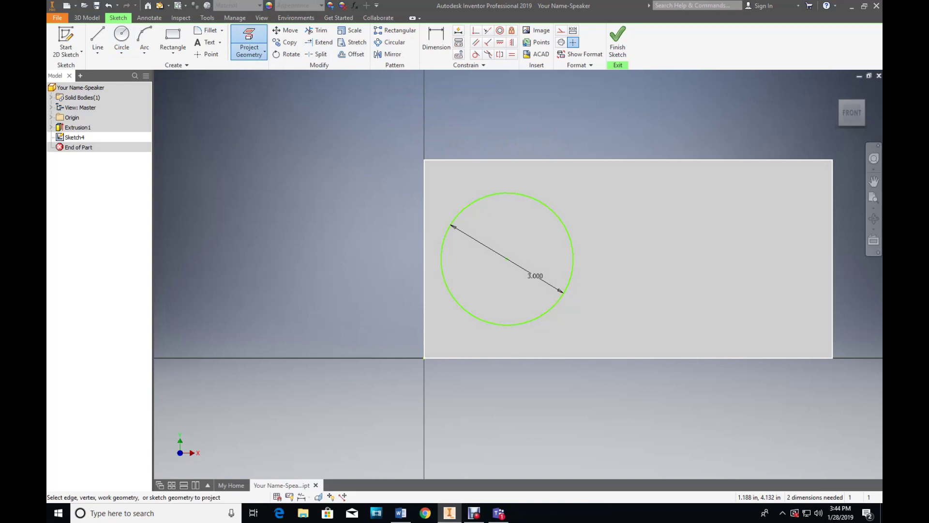
left_click(628, 267)
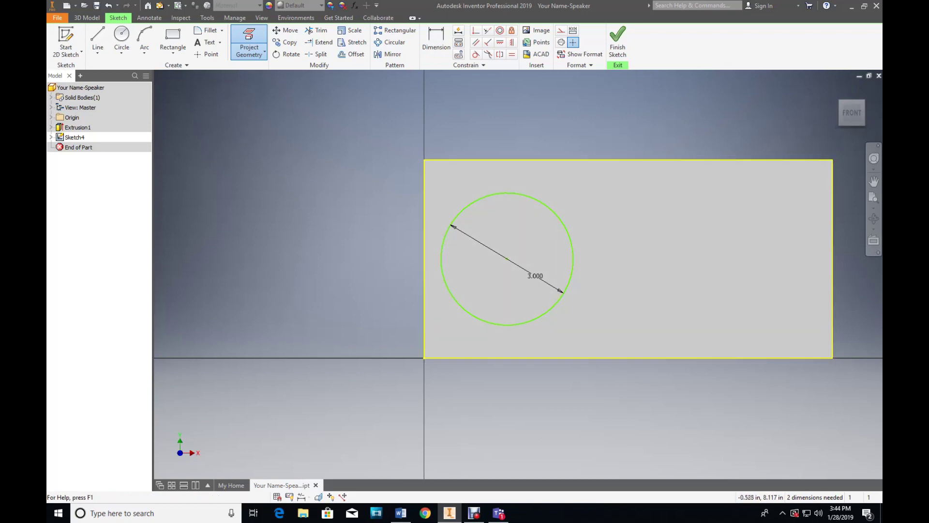
left_click(437, 44)
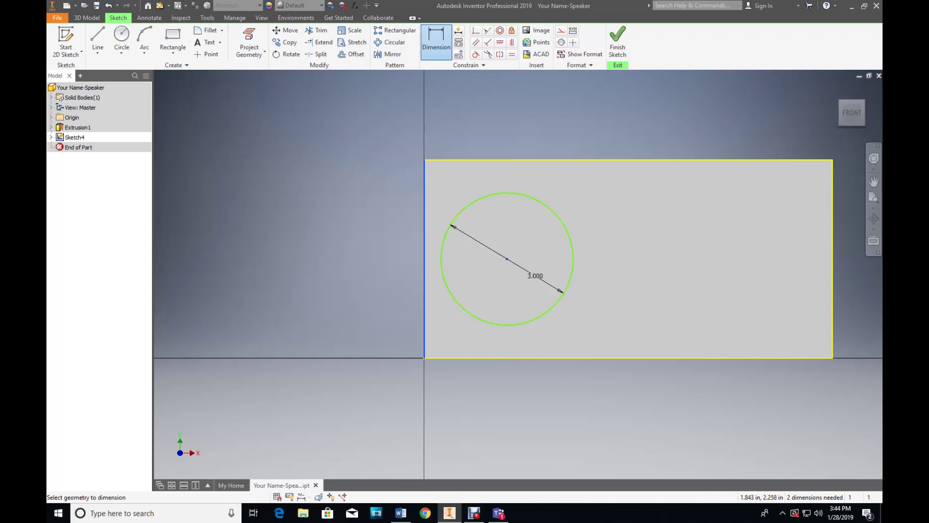
left_click(507, 259)
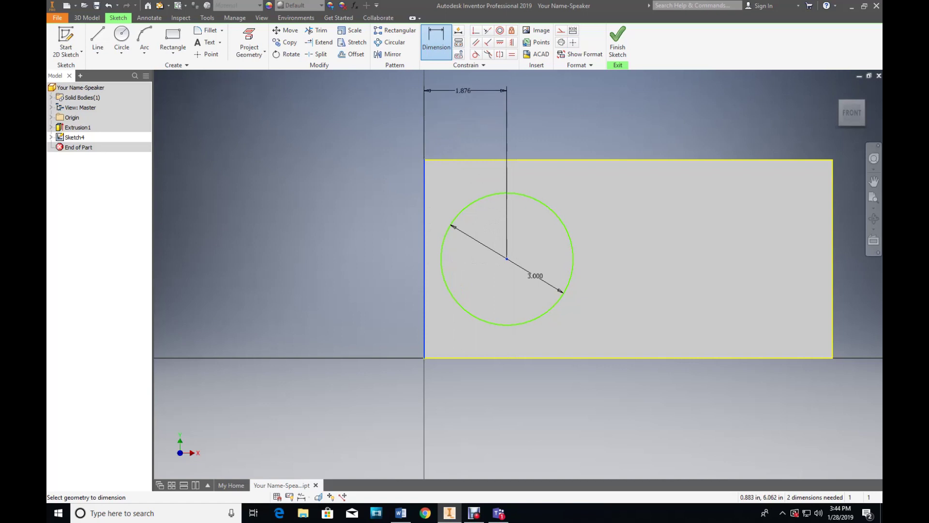
left_click(463, 95)
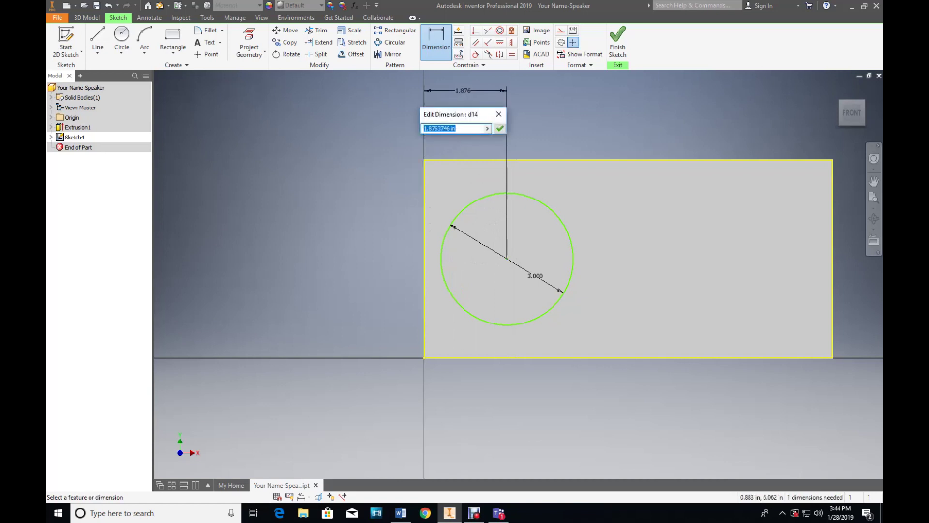
type("2.5")
key("Return")
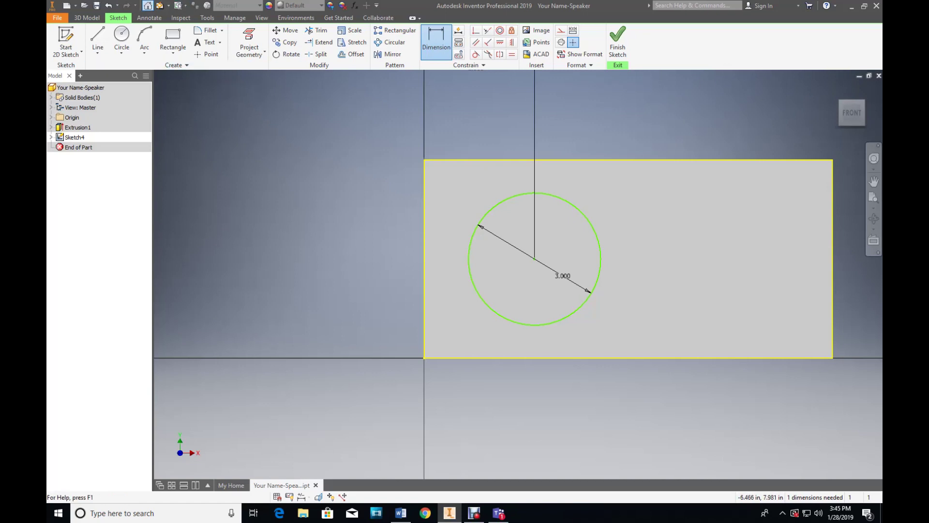
Draw a 5 in horizontal line along the face's top edge, starting from its upper-left corner.
left_click(98, 38)
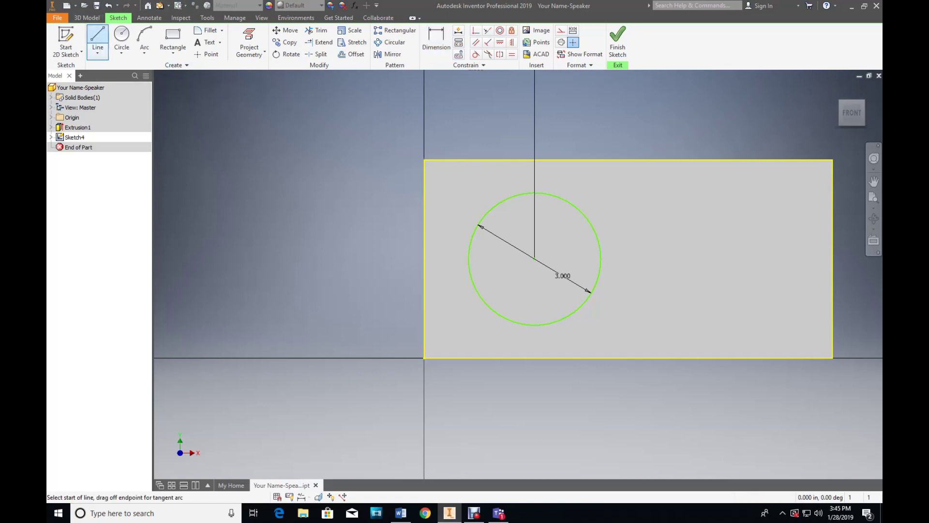
left_click(425, 159)
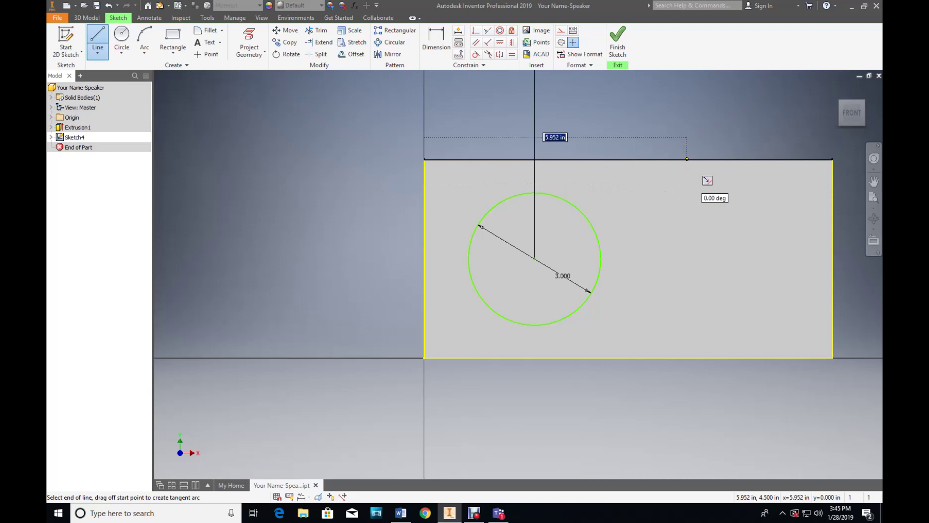
type("5")
key("Return")
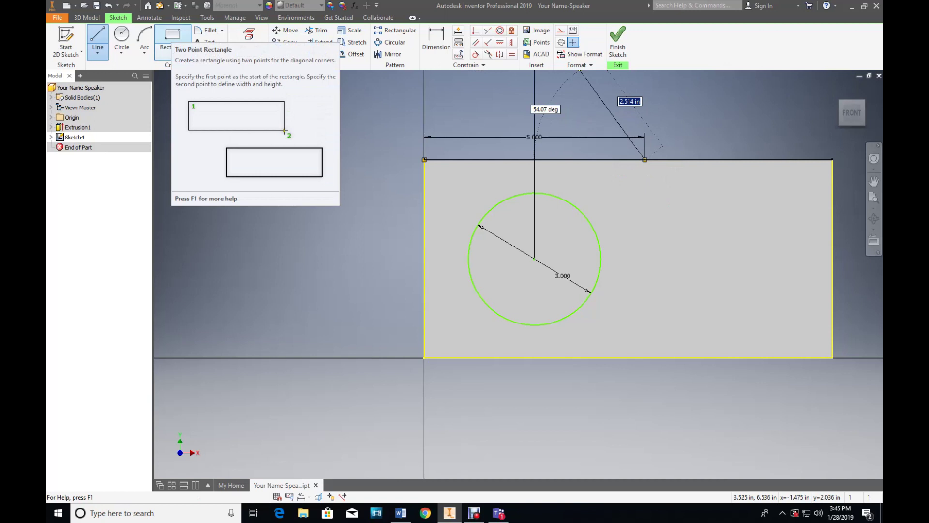
Draw a rectangle 3.25 in wide and 2.75 in high downward from the right end of the 5 in line.
left_click(173, 39)
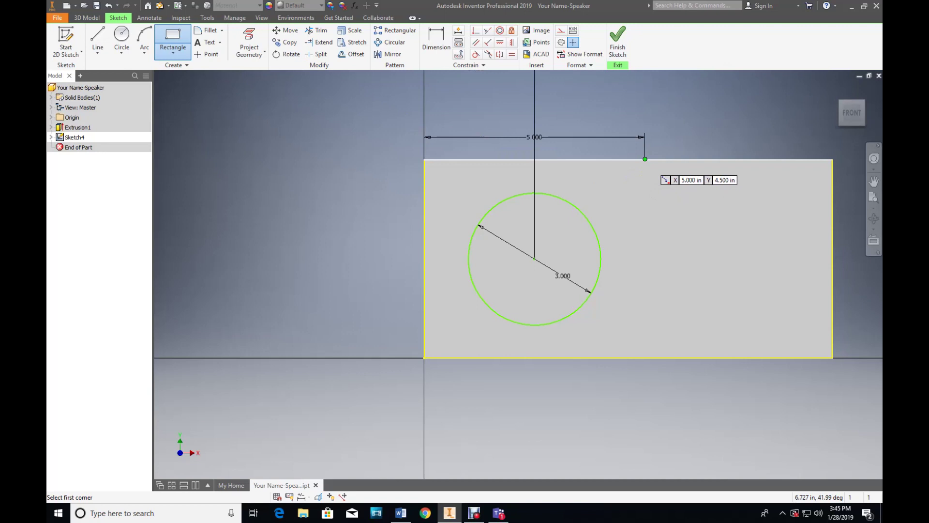
left_click(645, 159)
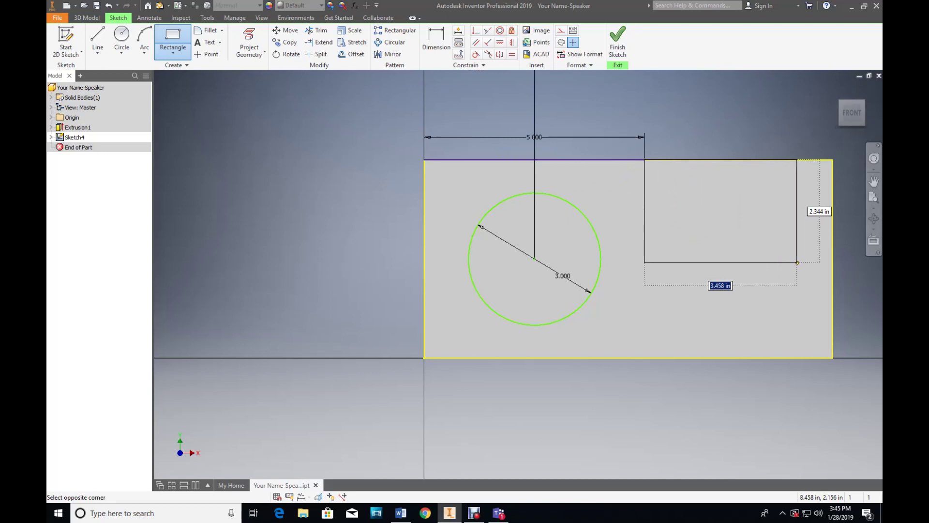
type("3.25")
key("Tab")
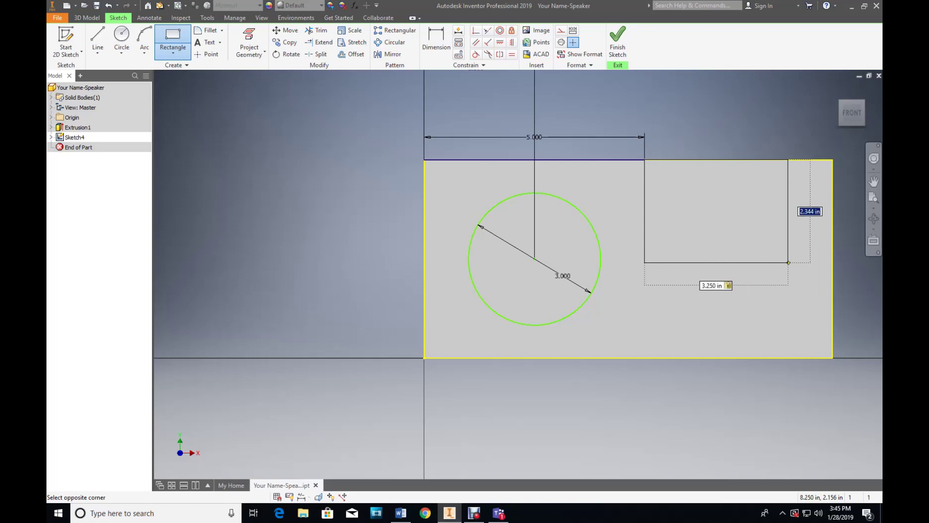
type("2.75")
key("Return")
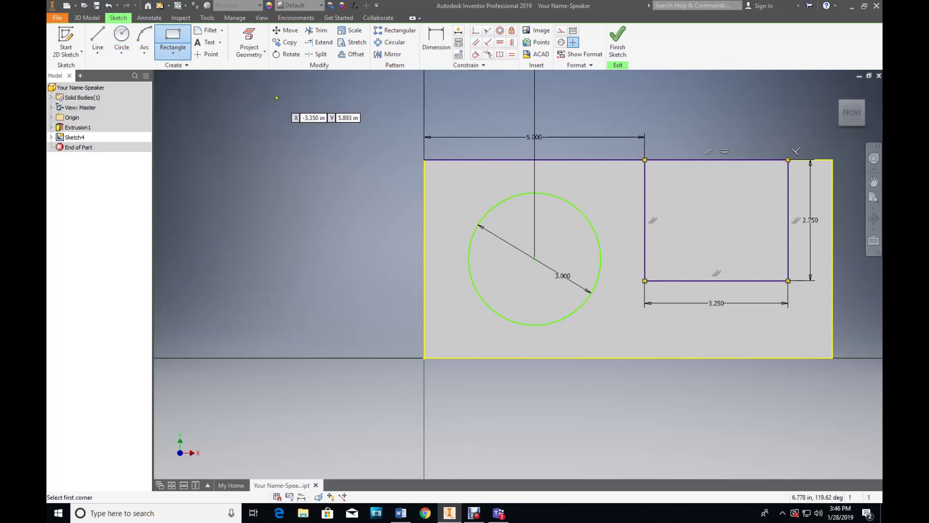
key("Escape")
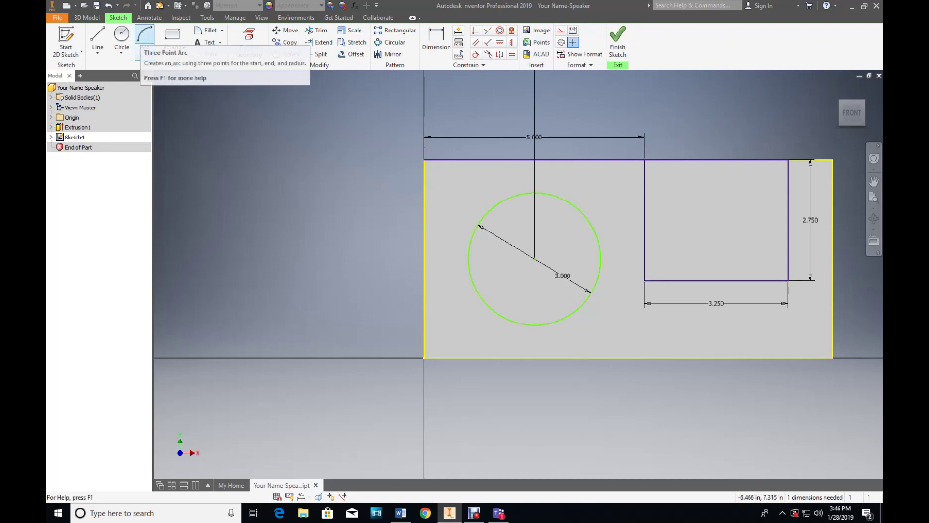
Draw a three-point arc of 2 in radius from the small rectangle's bottom edge to the circle's lower-right side, bulging downward.
left_click(145, 36)
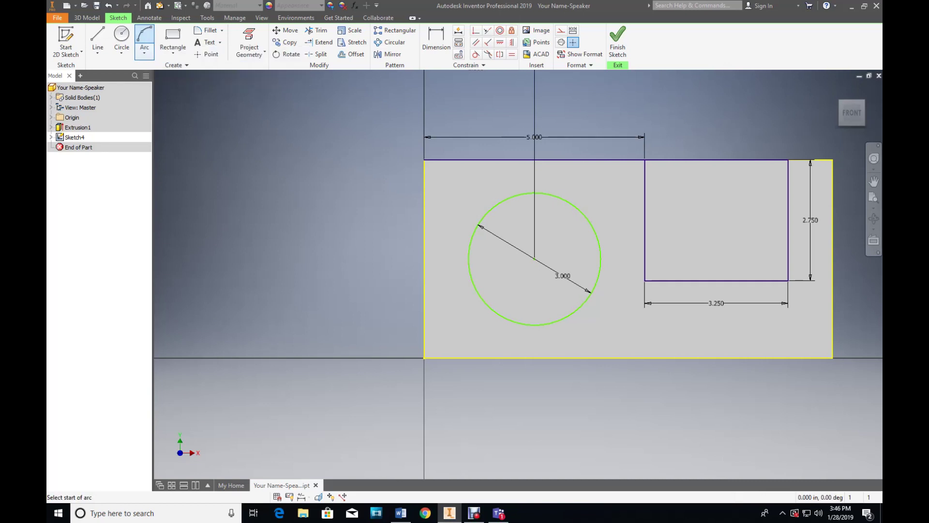
left_click(144, 52)
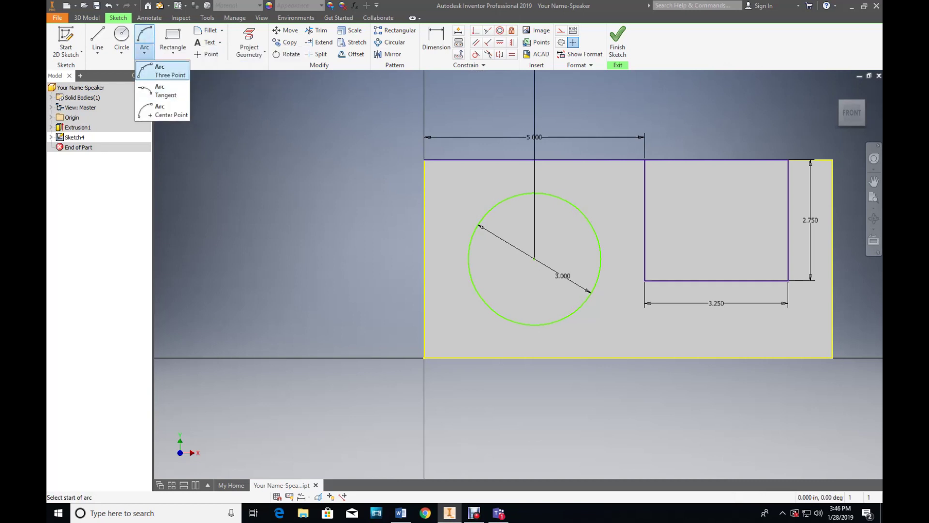
left_click(169, 70)
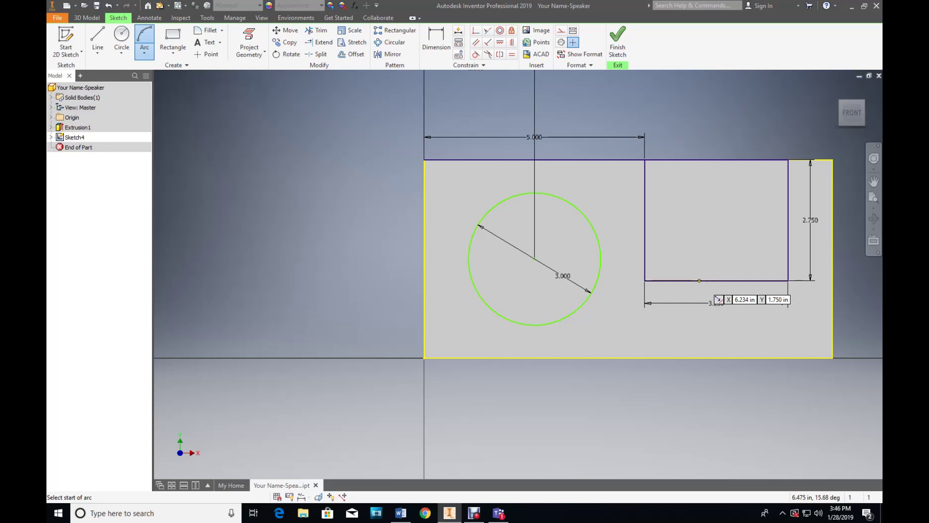
left_click(700, 280)
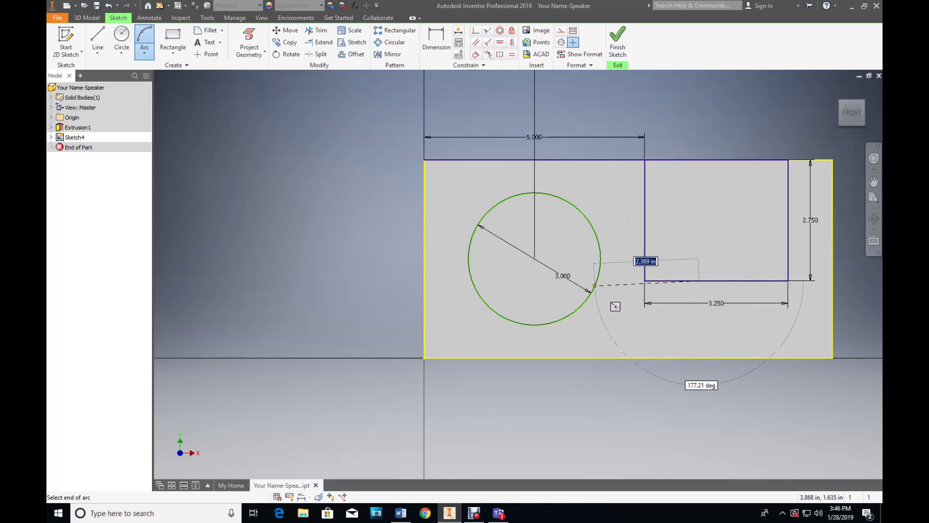
left_click(595, 286)
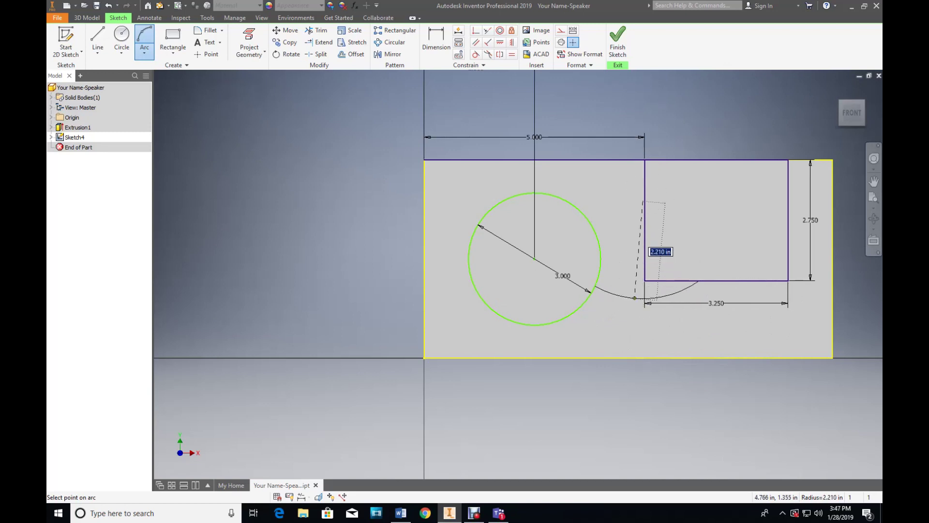
type("2")
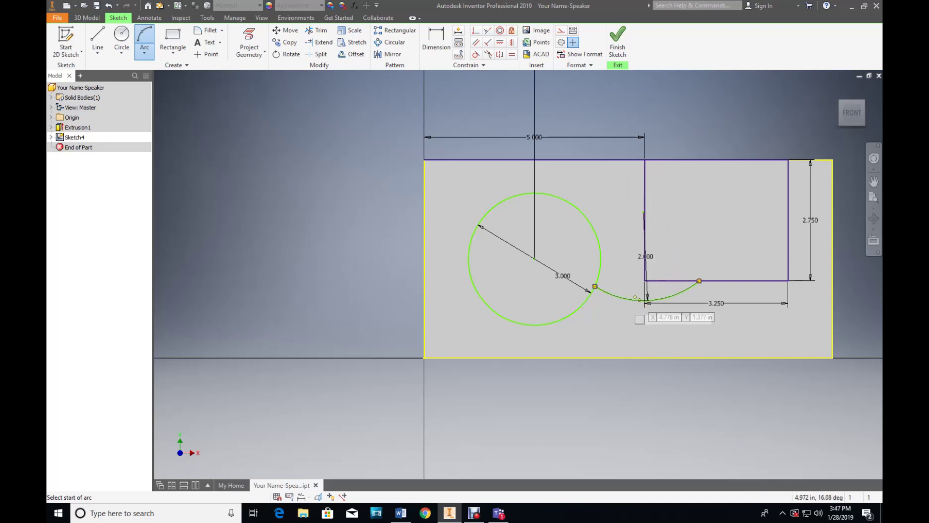
key("Return")
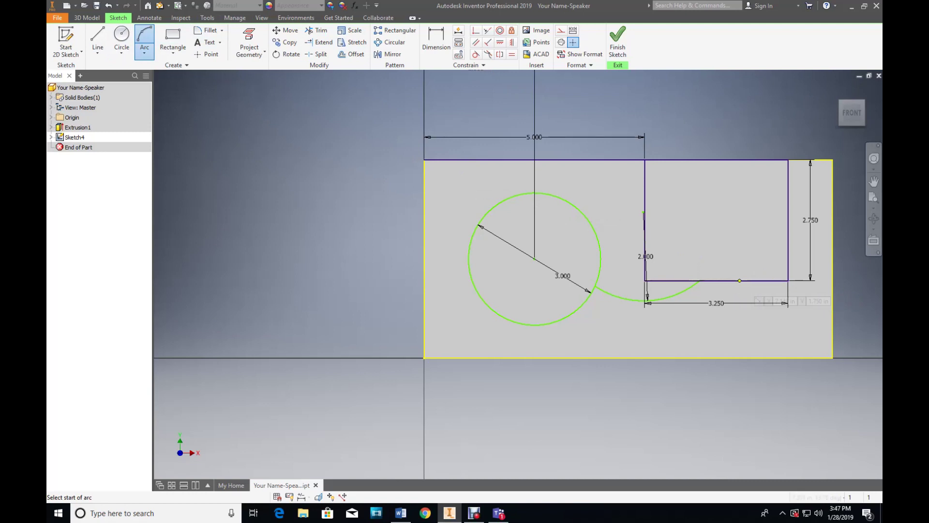
Draw a second three-point arc of 4 in radius below the first, from the small rectangle's bottom edge to the circle's lowest point.
left_click(740, 280)
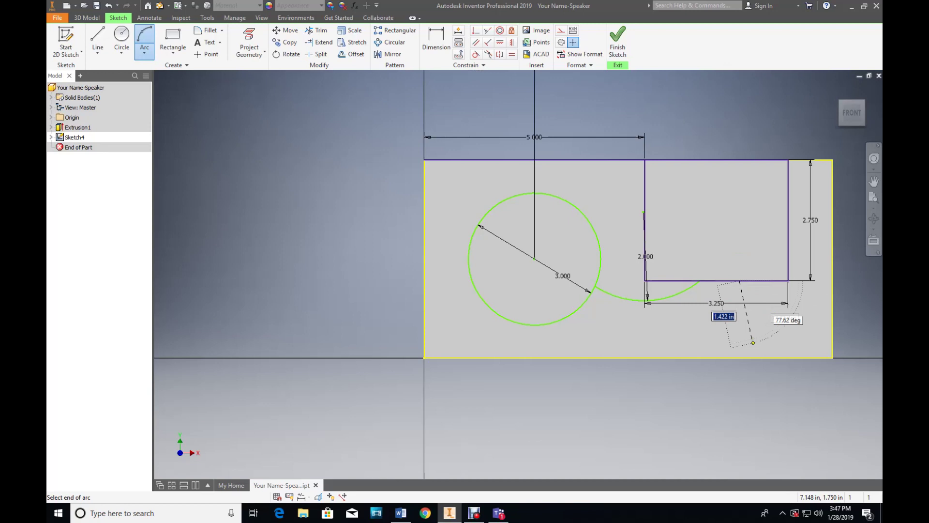
left_click(568, 339)
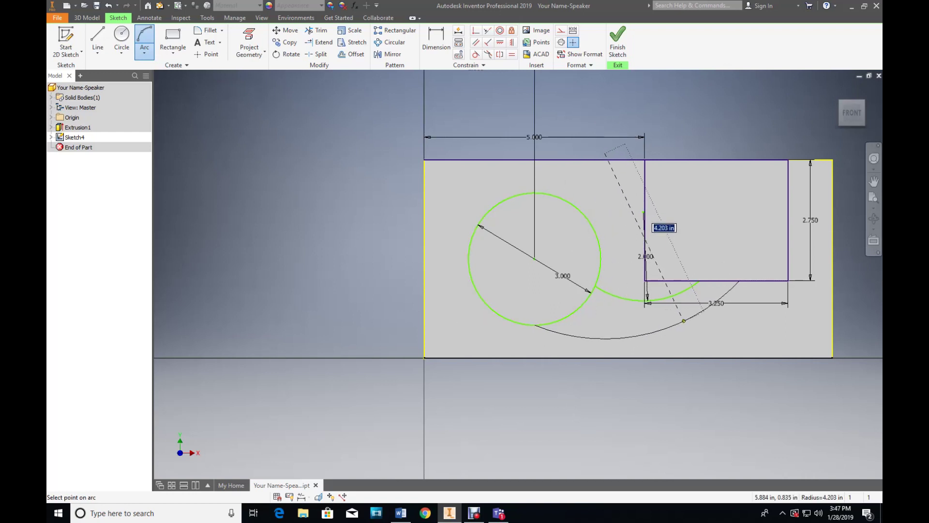
type("4")
key("Return")
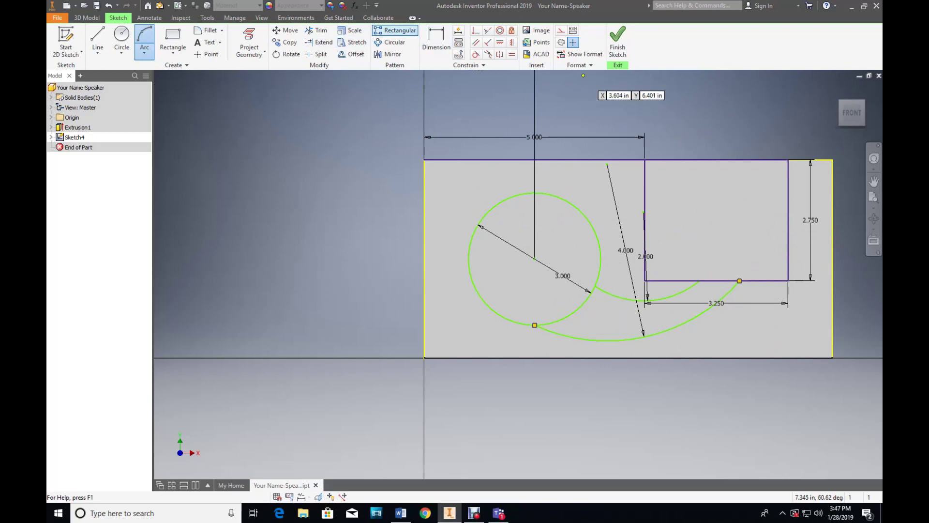
Trim the rectangle's bottom edge and the circle between the two arcs to open the channel at both ends.
left_click(317, 30)
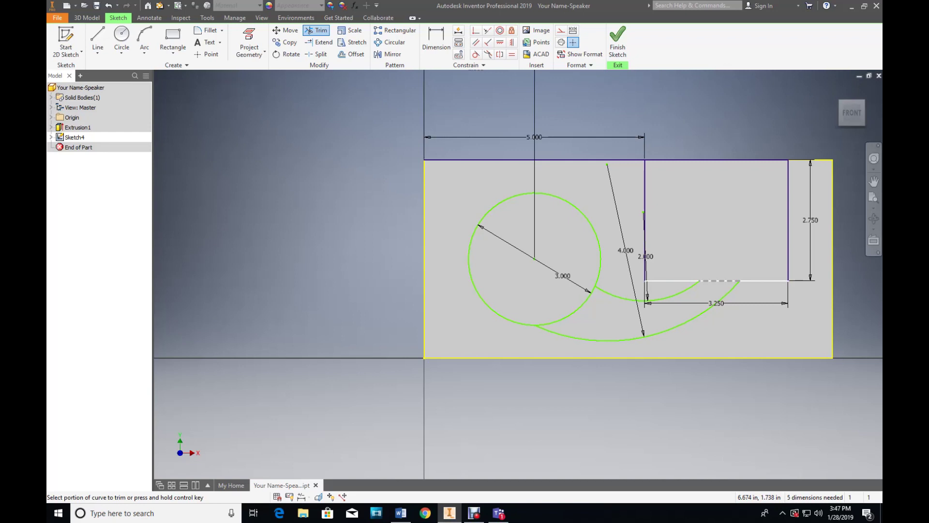
left_click(720, 280)
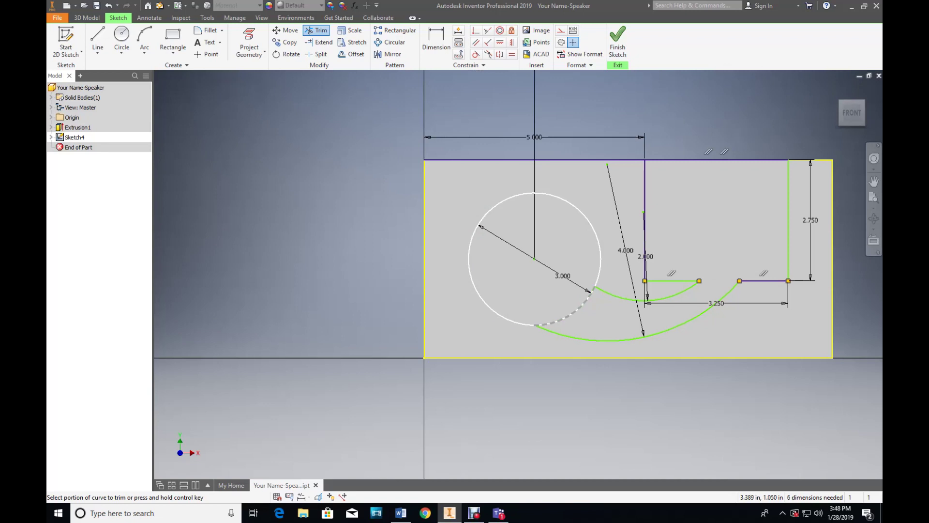
left_click(557, 321)
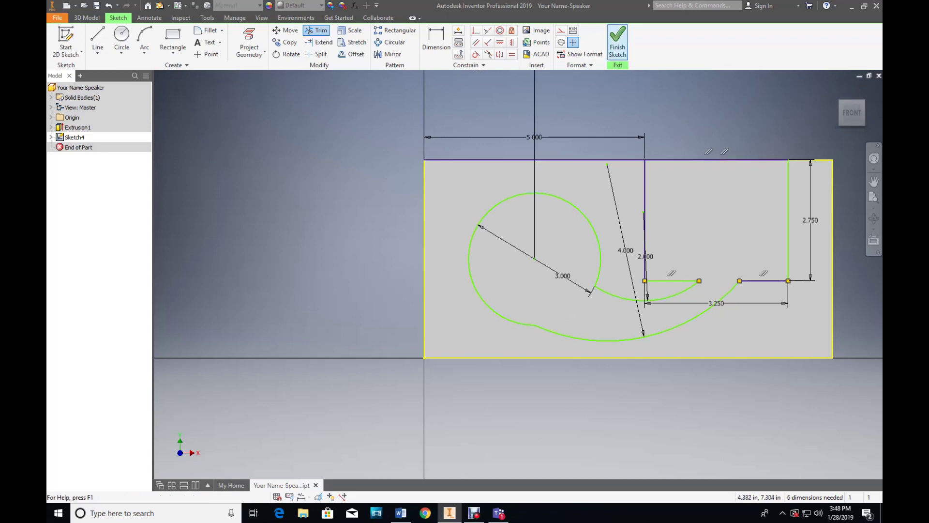
Finish the sketch and extrude-cut the joined circle, channel and rectangle profile into the block with extents set to All.
left_click(618, 43)
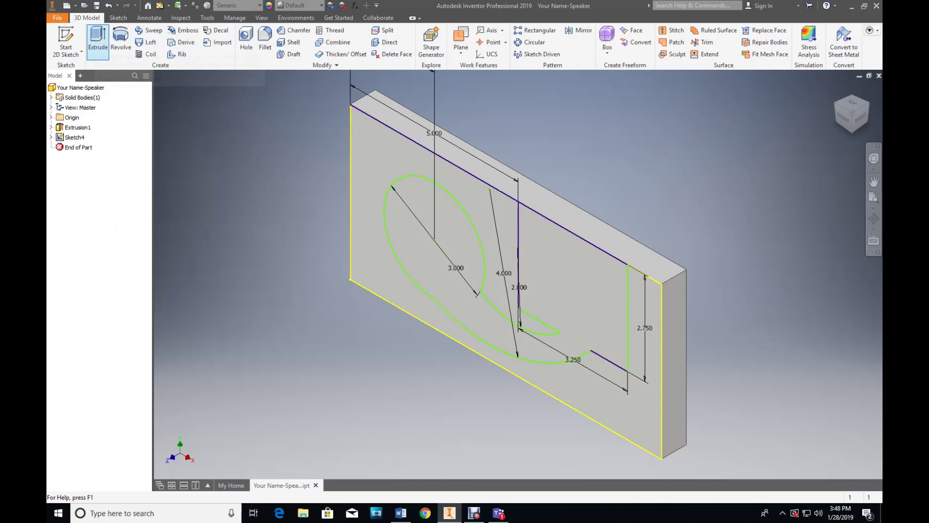
left_click(98, 44)
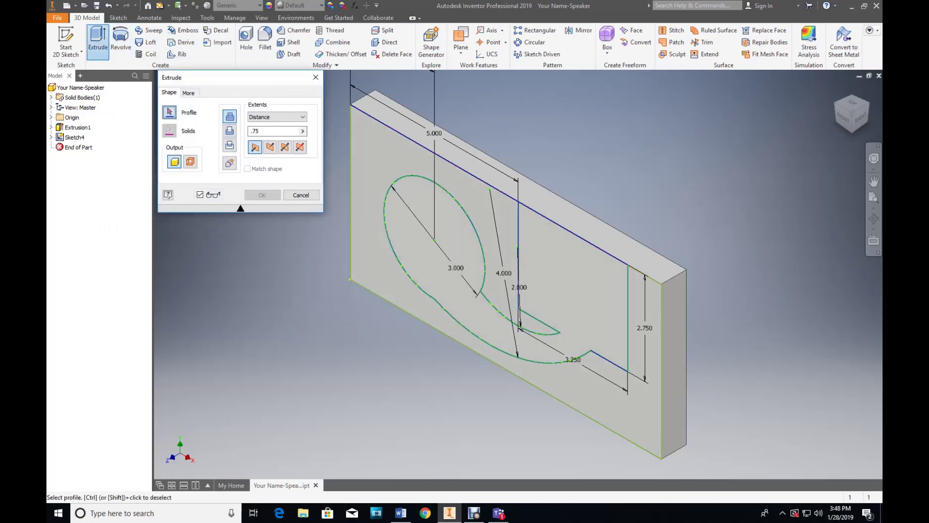
left_click(486, 291)
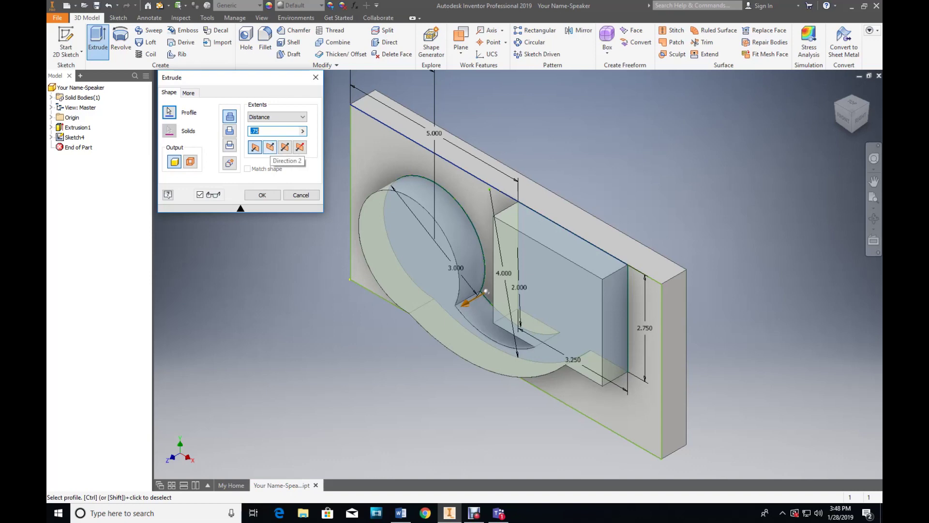
left_click(270, 147)
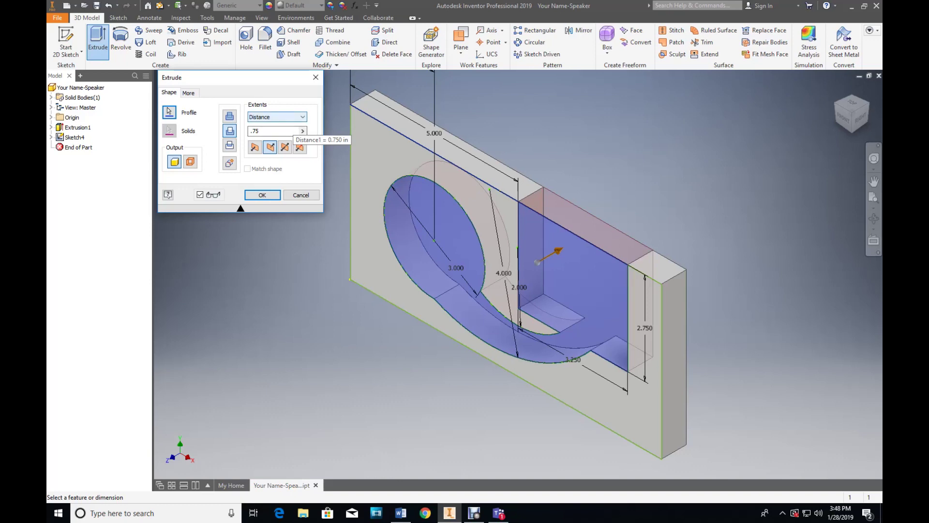
left_click(298, 118)
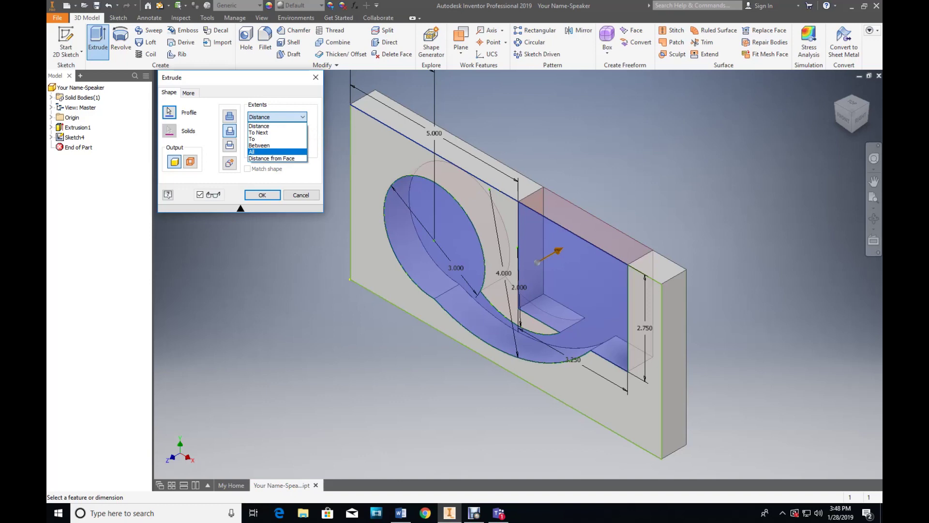
left_click(254, 151)
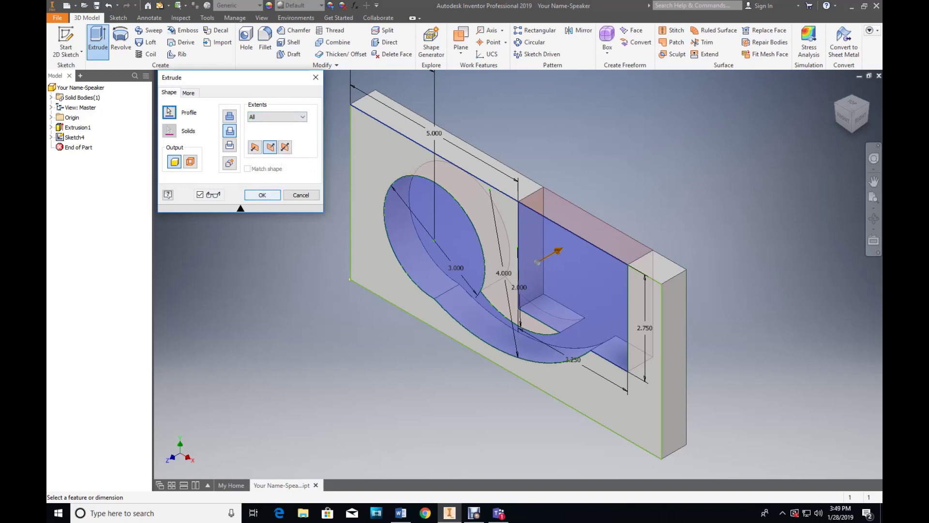
left_click(262, 194)
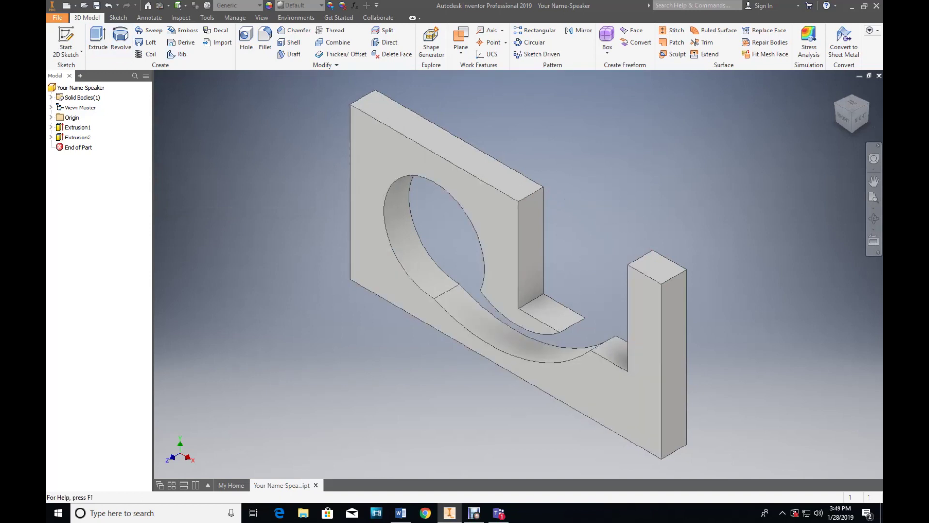
Save the part as Your Name-Speaker in the 3rd 9 weeks folder as an Autodesk Inventor part (.ipt).
left_click(57, 17)
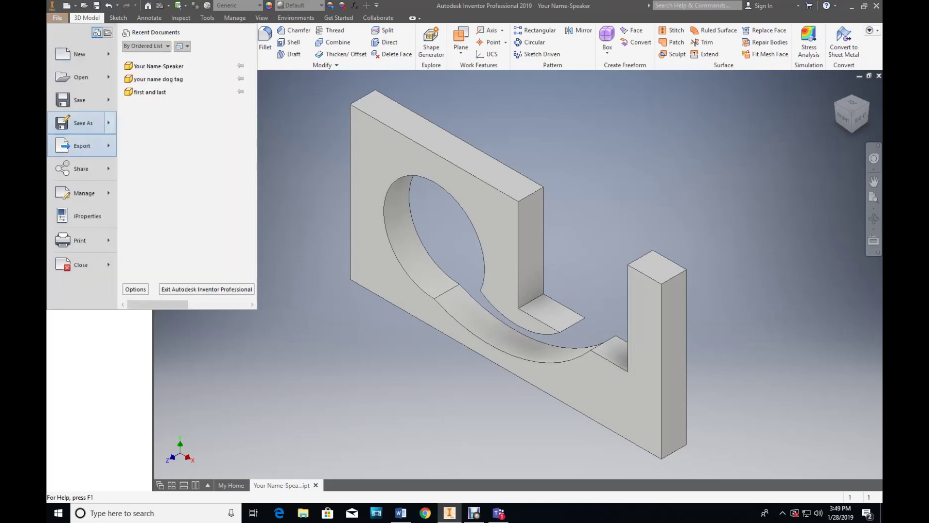
left_click(82, 122)
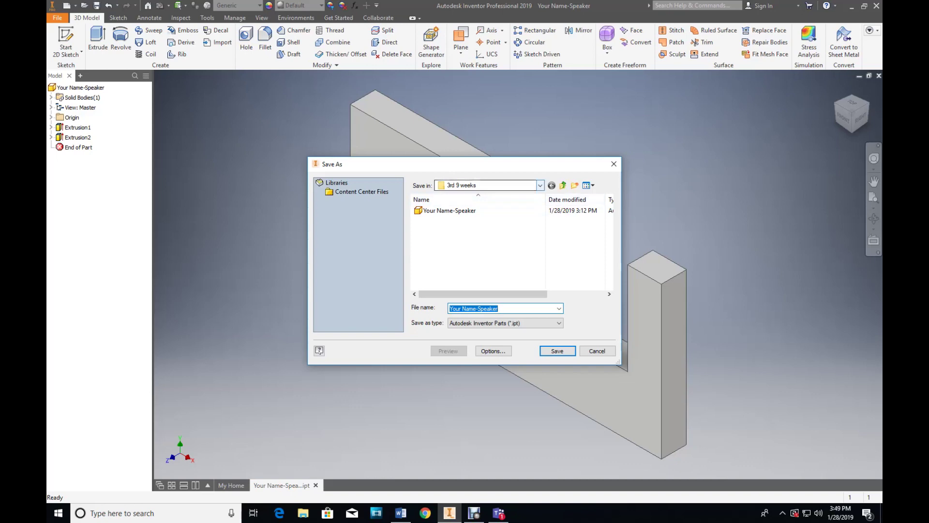
left_click(488, 185)
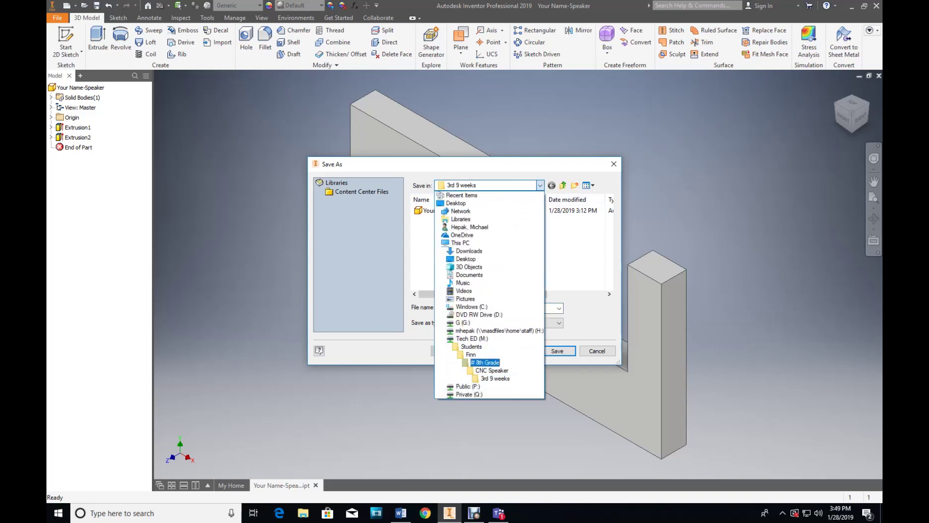
key("Down")
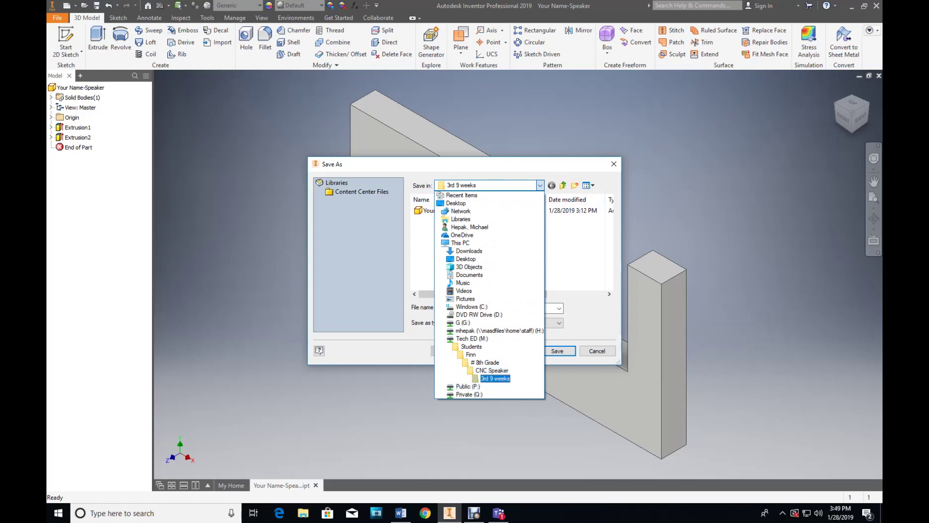
key("Return")
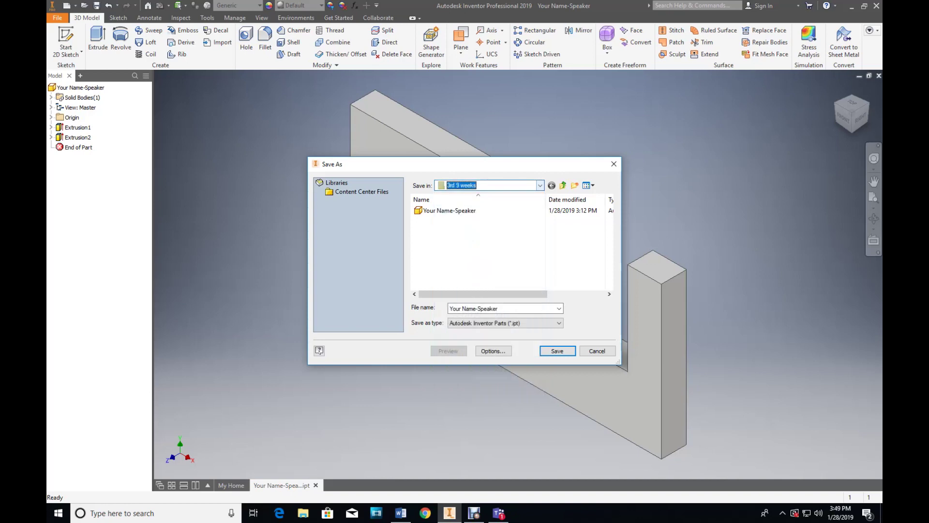
key("Tab")
left_click(461, 308)
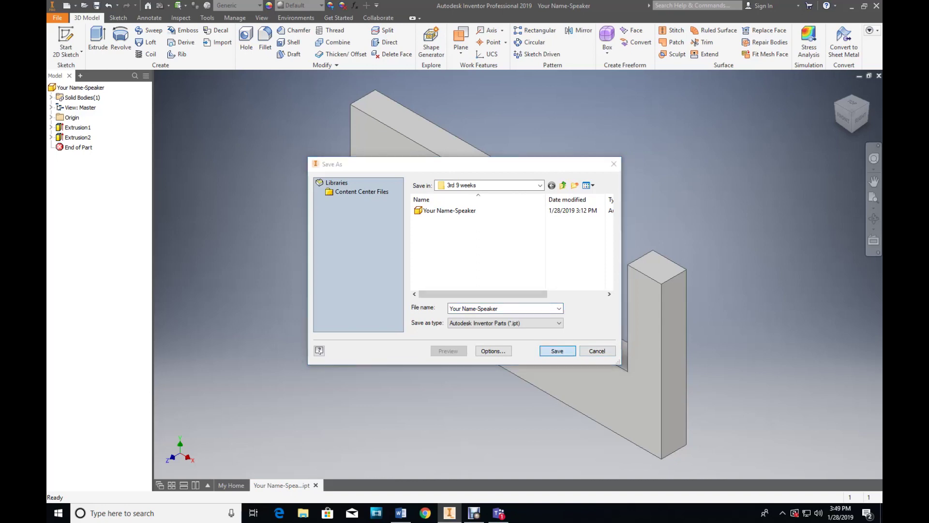
key("Return")
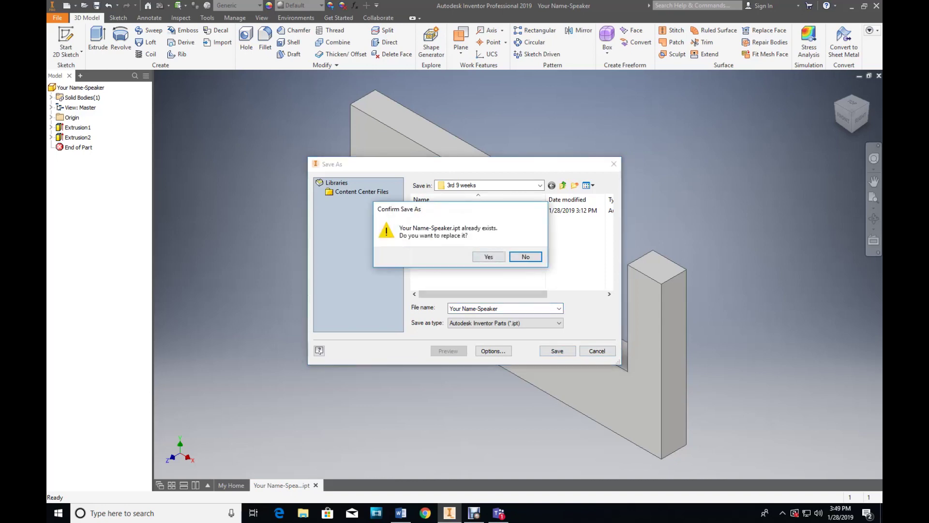